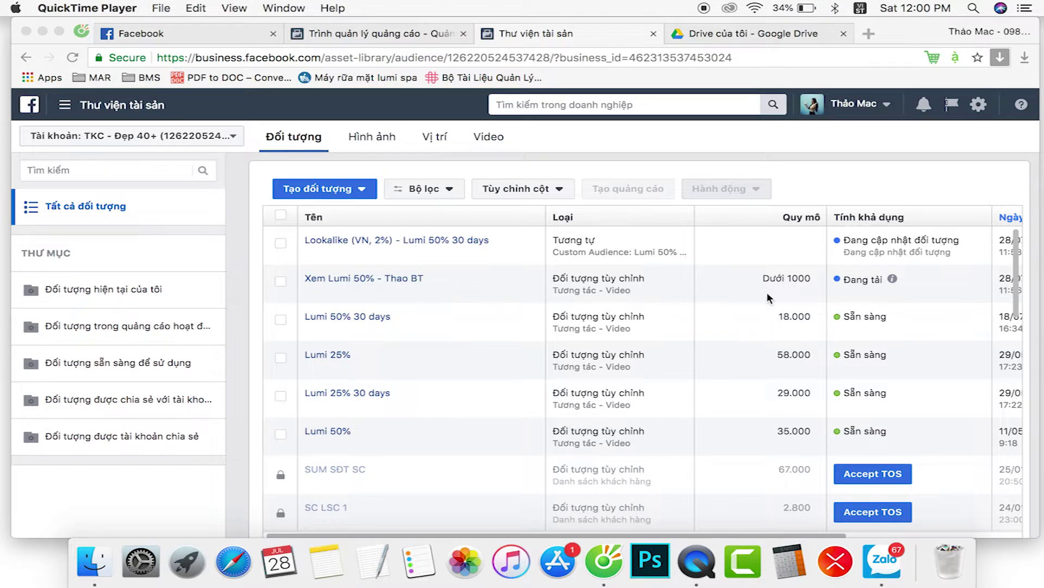
Go from the asset library to Trình quản lý quảng cáo for the same ad account
{"action": "left_click", "coordinate": [150, 120]}
{"action": "left_click", "coordinate": [114, 106]}
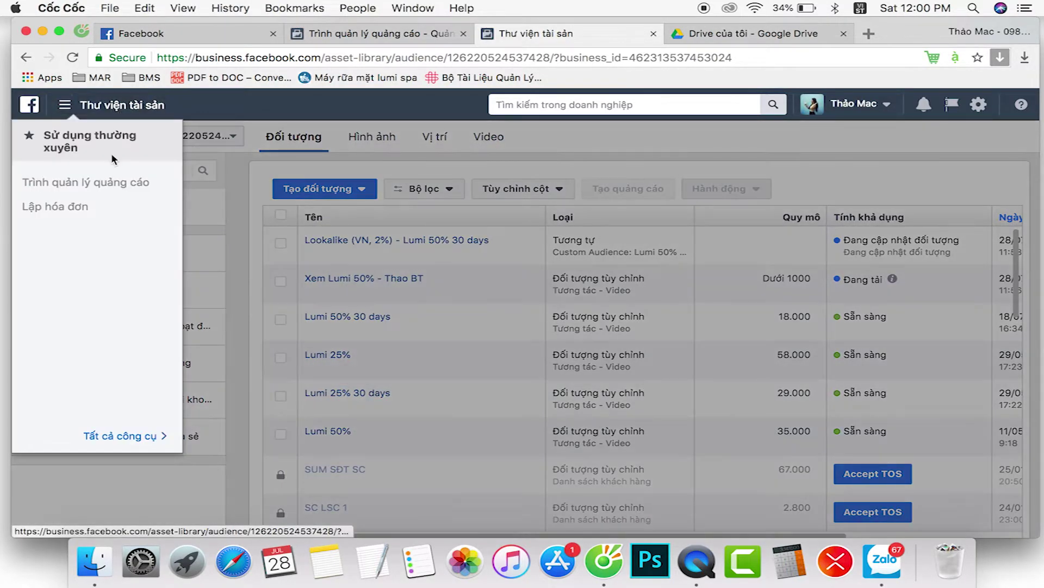
{"action": "left_click", "coordinate": [97, 186]}
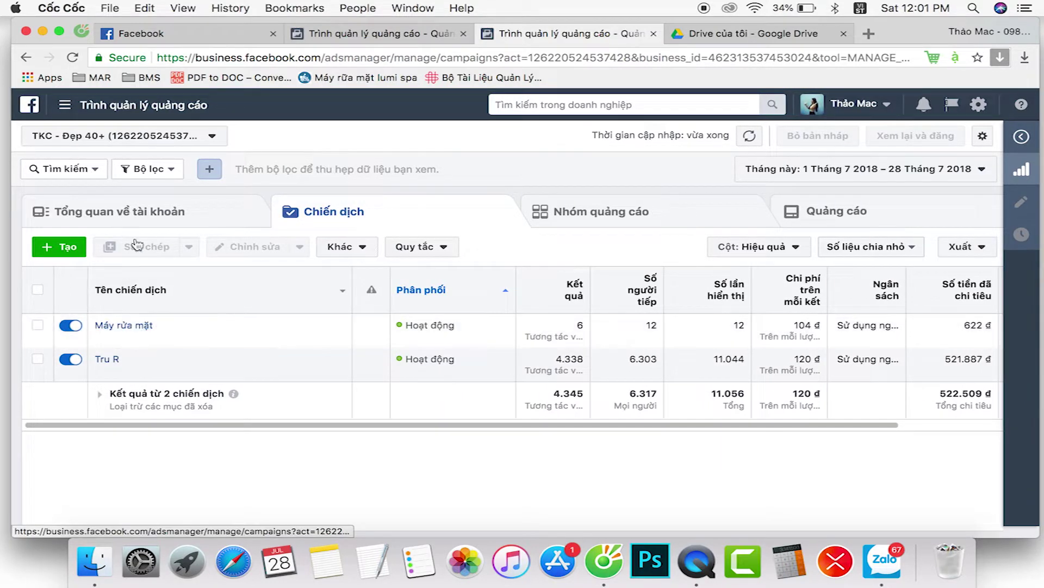
Start a new campaign from scratch instead of resuming the unfinished draft, with Tương tác as the marketing objective
{"action": "left_click", "coordinate": [61, 246]}
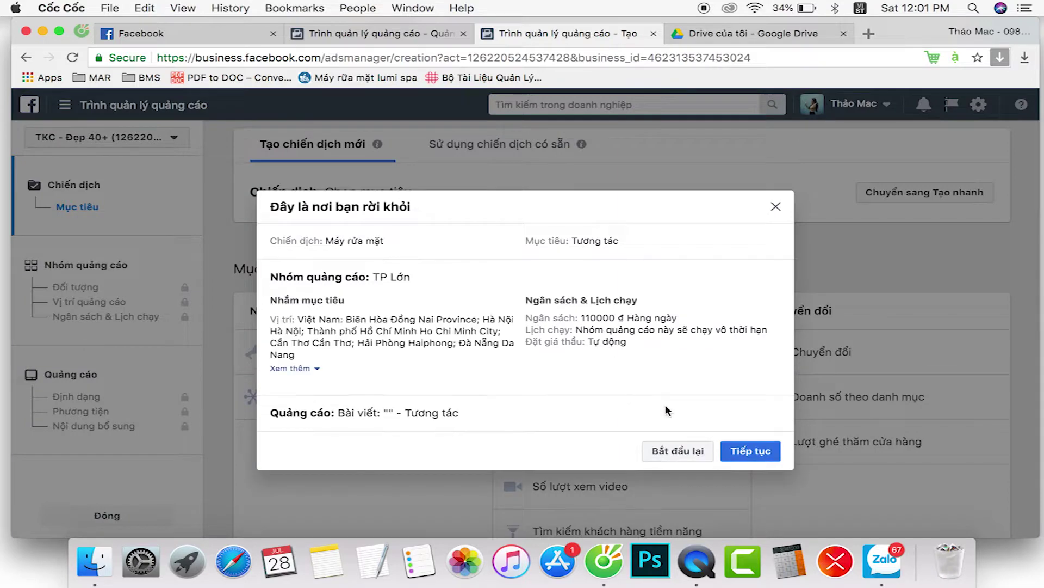
{"action": "left_click", "coordinate": [673, 457]}
{"action": "scroll", "coordinate": [572, 399], "scroll_direction": "down", "scroll_amount": 3}
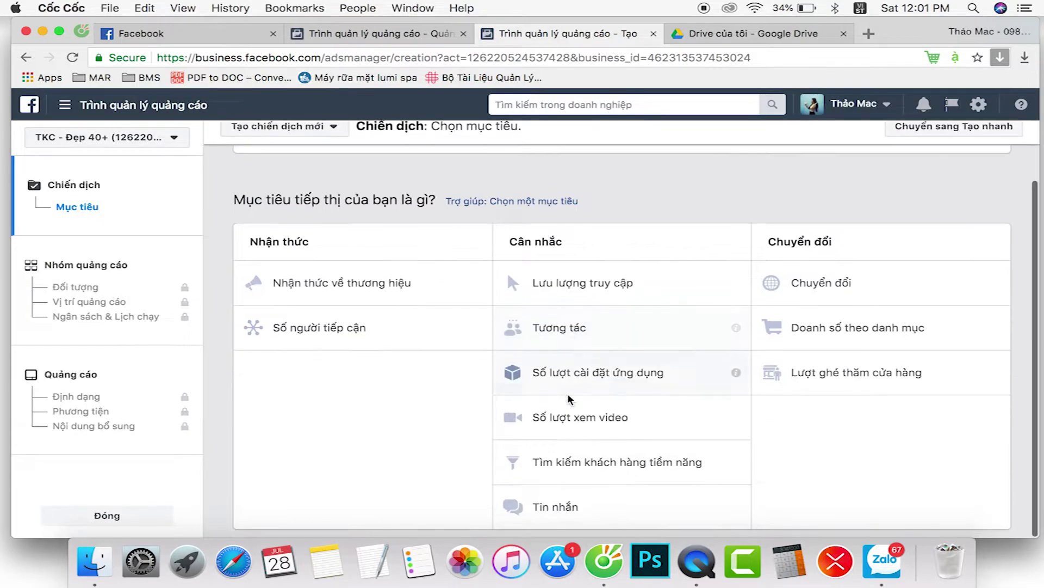
{"action": "left_click", "coordinate": [562, 336]}
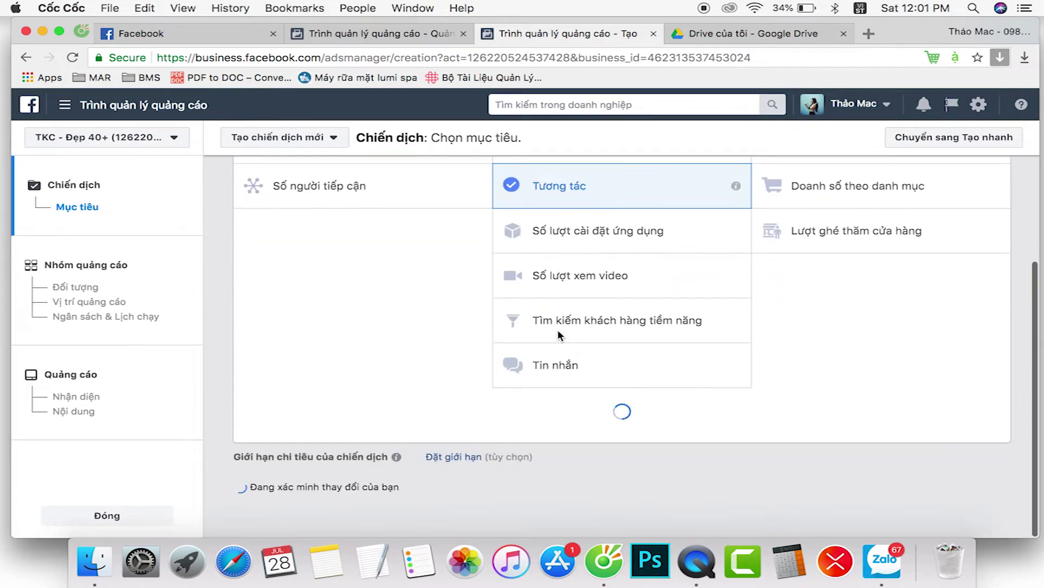
Name the campaign "Looalike" and continue to the ad set settings
{"action": "scroll", "coordinate": [417, 358], "scroll_direction": "down", "scroll_amount": 6}
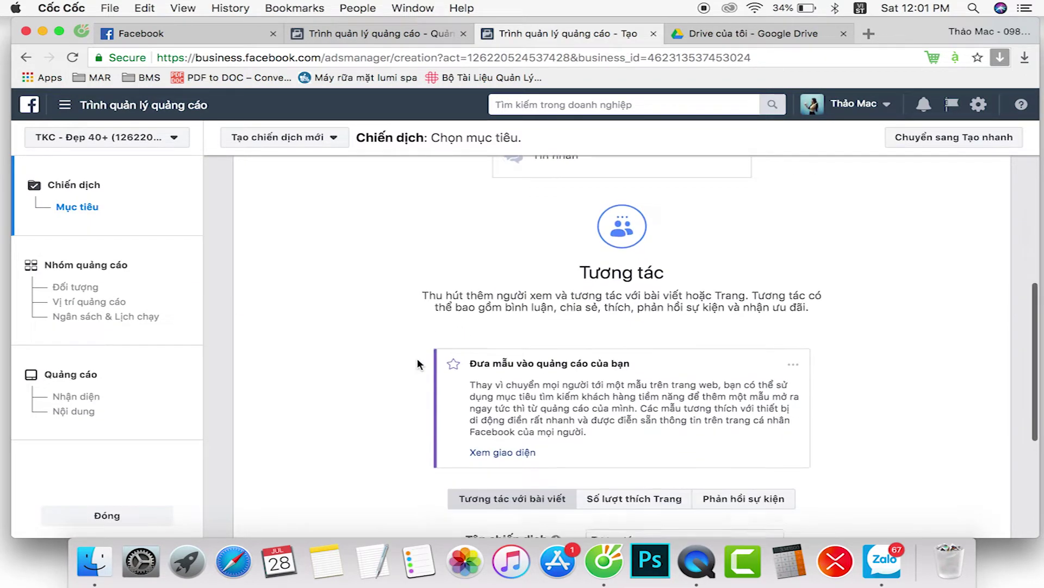
{"action": "scroll", "coordinate": [416, 358], "scroll_direction": "down", "scroll_amount": 2}
{"action": "left_click", "coordinate": [670, 287]}
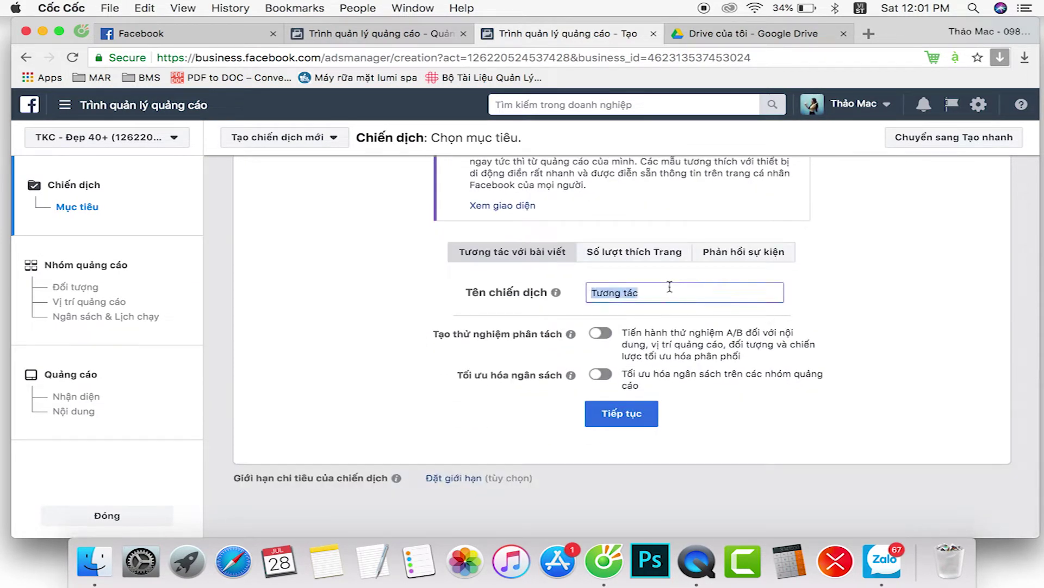
{"action": "type", "text": "R"}
{"action": "key", "text": "BackSpace"}
{"action": "key", "text": "BackSpace"}
{"action": "key", "text": "BackSpace"}
{"action": "key", "text": "BackSpace"}
{"action": "key", "text": "BackSpace"}
{"action": "key", "text": "BackSpace"}
{"action": "type", "text": "Lôo"}
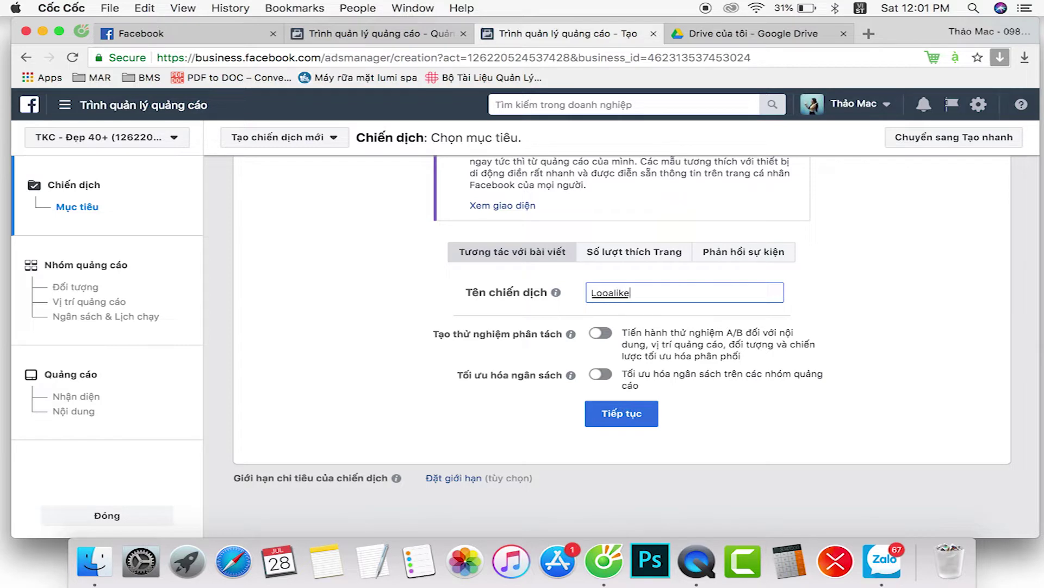
{"action": "type", "text": "alike"}
{"action": "type", "text": "b"}
{"action": "left_click", "coordinate": [629, 420]}
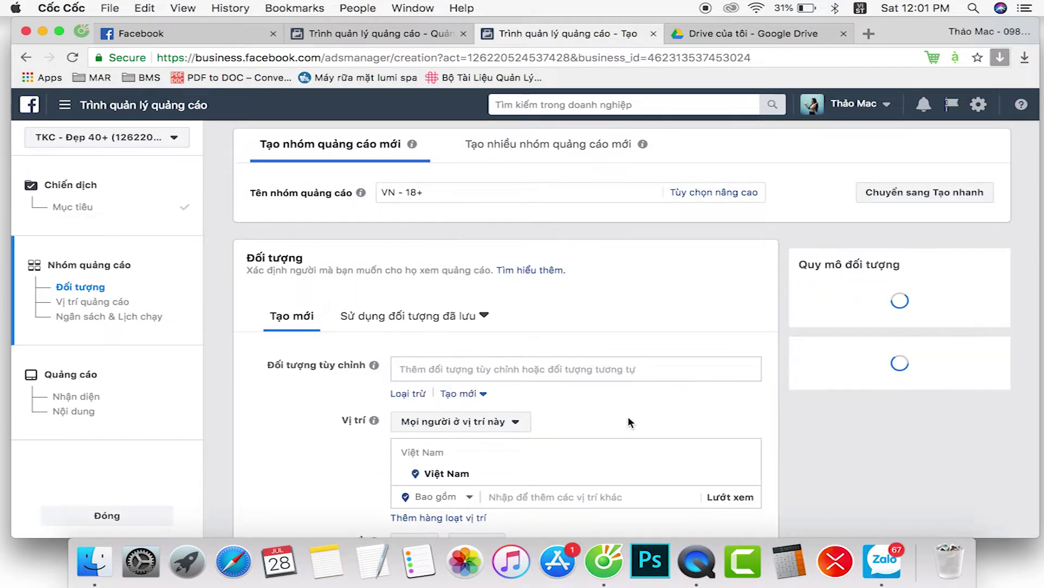
Add the video engagement audience Lumi 50% as the ad set's custom audience
{"action": "scroll", "coordinate": [339, 392], "scroll_direction": "down", "scroll_amount": 3}
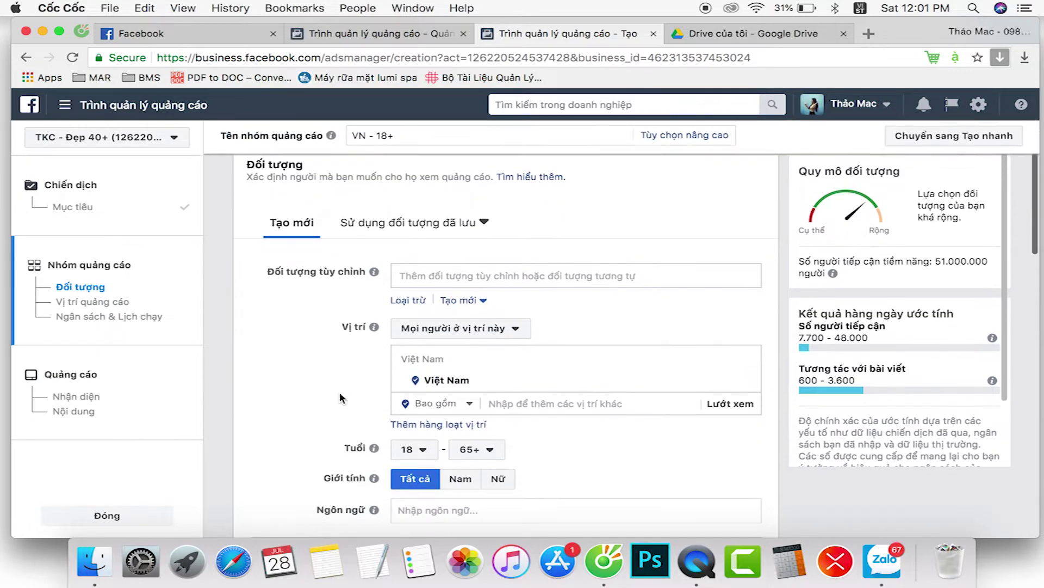
{"action": "scroll", "coordinate": [443, 338], "scroll_direction": "down", "scroll_amount": 5}
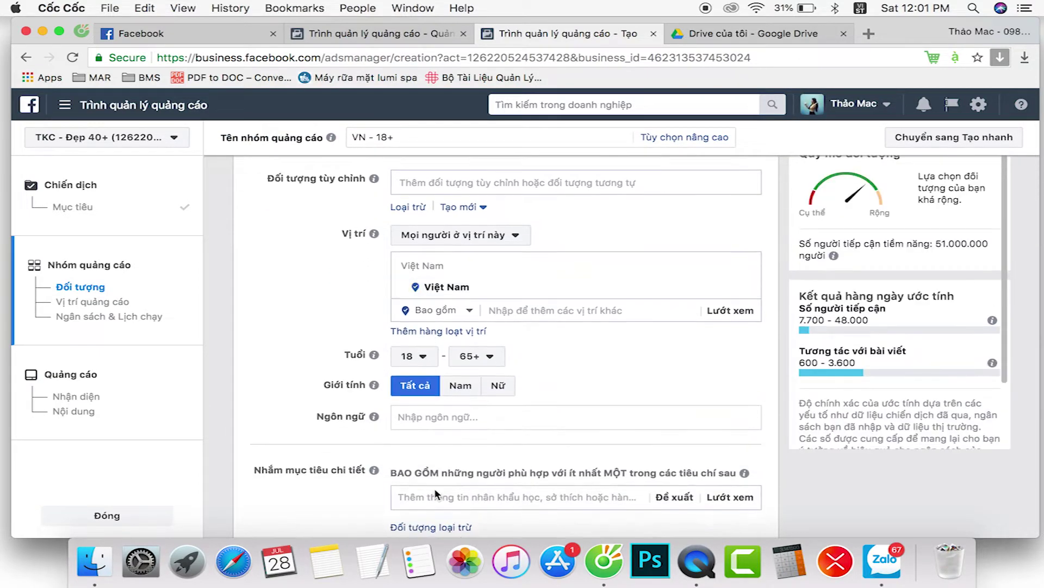
{"action": "scroll", "coordinate": [471, 298], "scroll_direction": "up", "scroll_amount": 4}
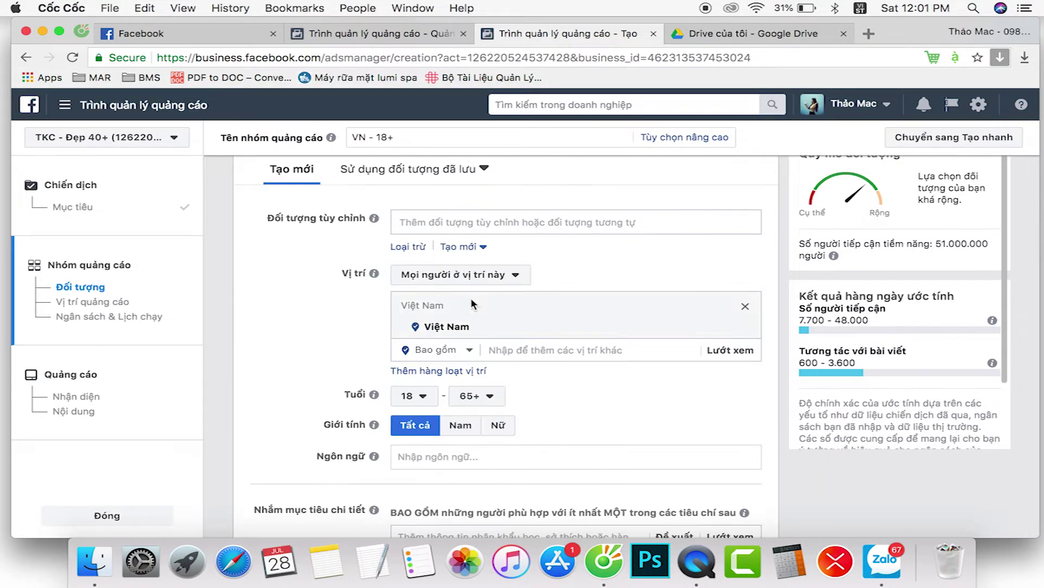
{"action": "scroll", "coordinate": [446, 264], "scroll_direction": "down", "scroll_amount": 1}
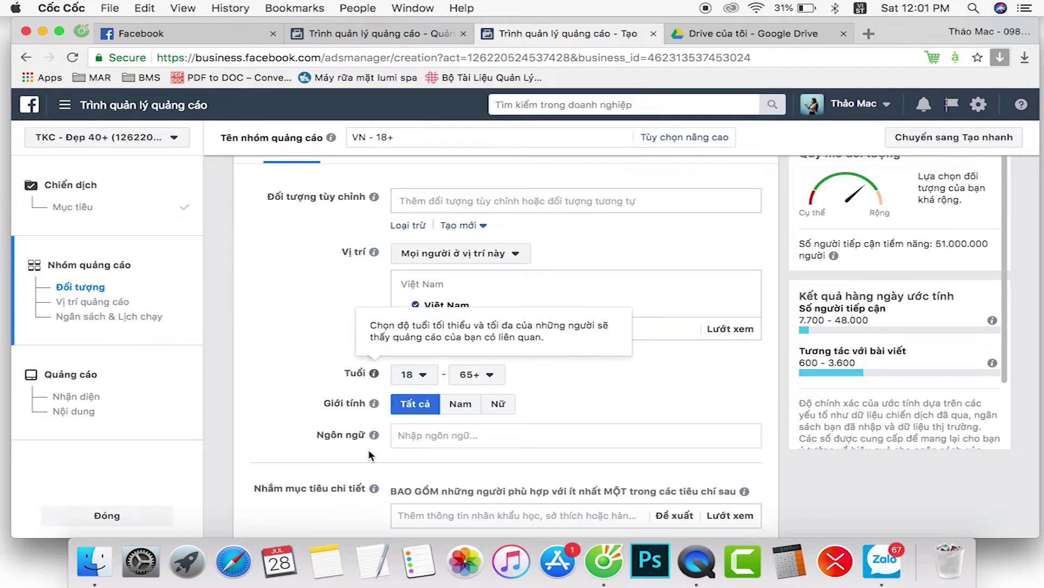
{"action": "scroll", "coordinate": [287, 318], "scroll_direction": "up", "scroll_amount": 3}
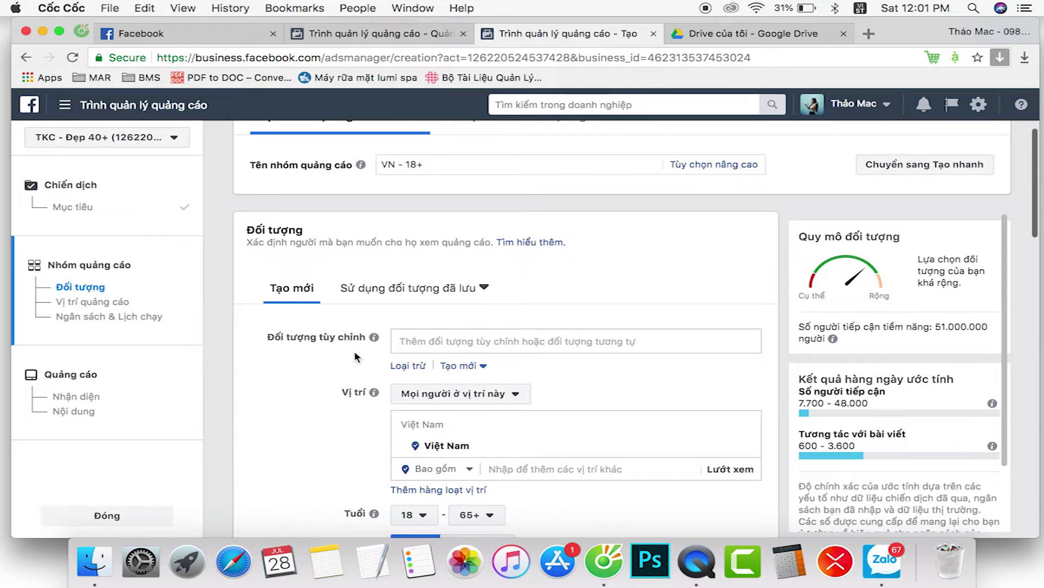
{"action": "scroll", "coordinate": [455, 325], "scroll_direction": "up", "scroll_amount": 1}
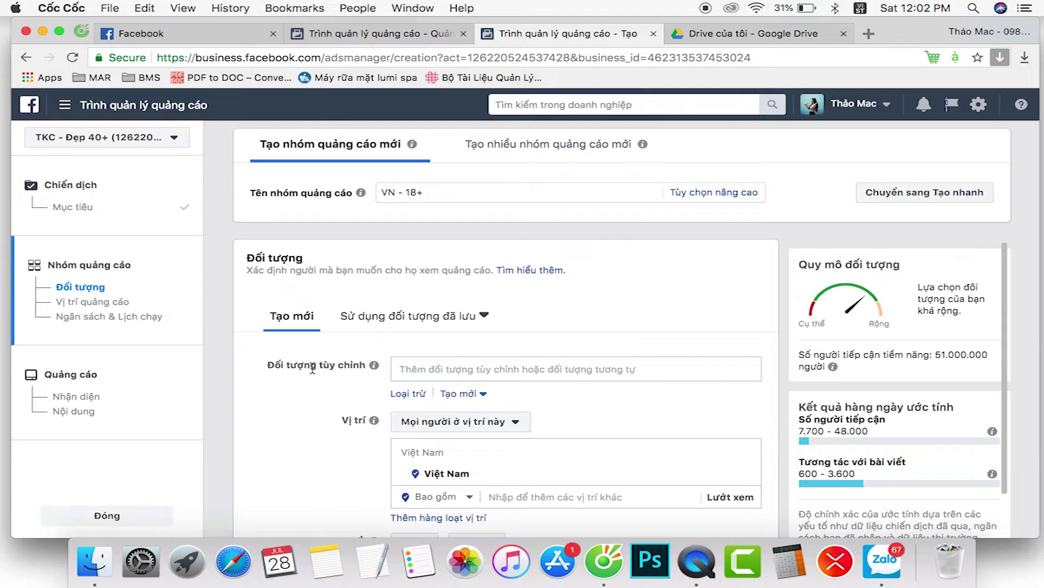
{"action": "left_click", "coordinate": [482, 370]}
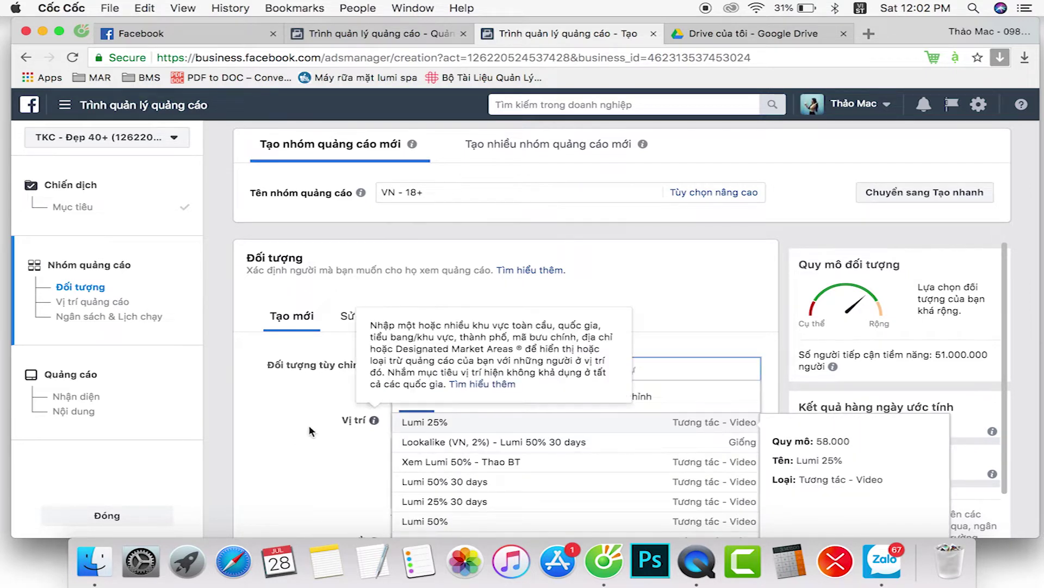
{"action": "scroll", "coordinate": [294, 432], "scroll_direction": "down", "scroll_amount": 3}
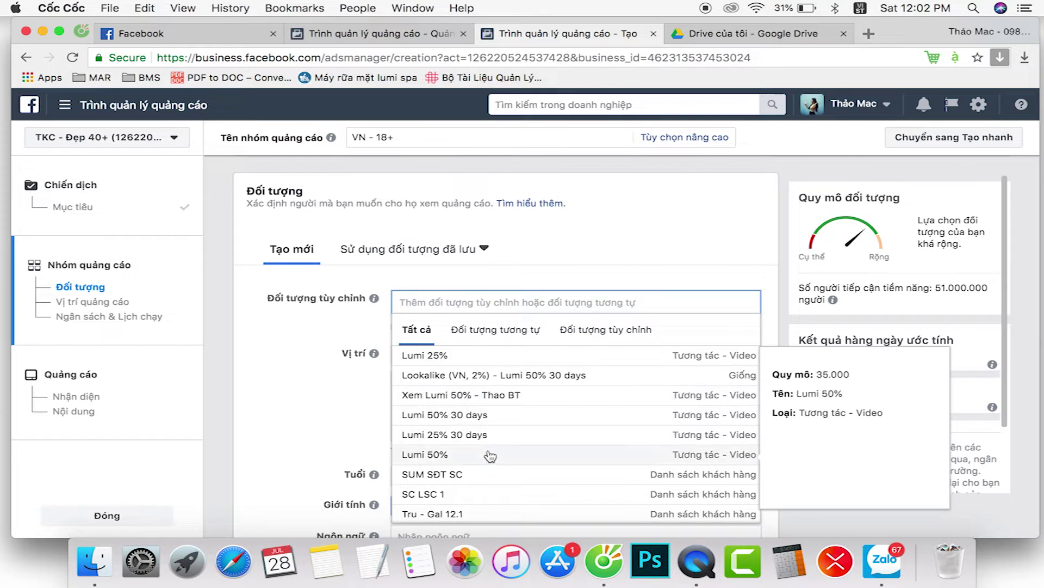
{"action": "scroll", "coordinate": [580, 447], "scroll_direction": "down", "scroll_amount": 1}
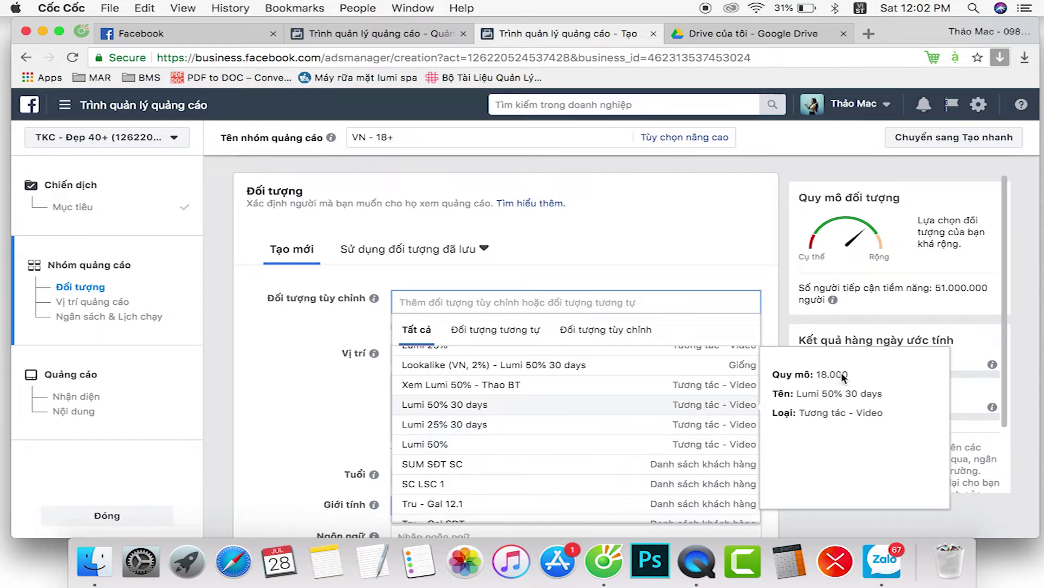
{"action": "scroll", "coordinate": [601, 418], "scroll_direction": "up", "scroll_amount": 1}
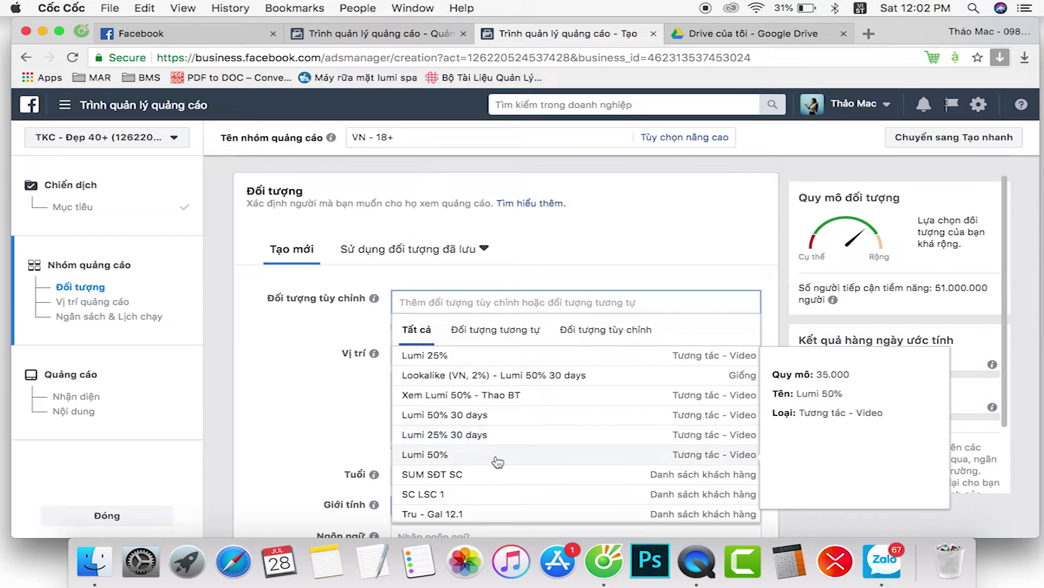
{"action": "left_click", "coordinate": [518, 463]}
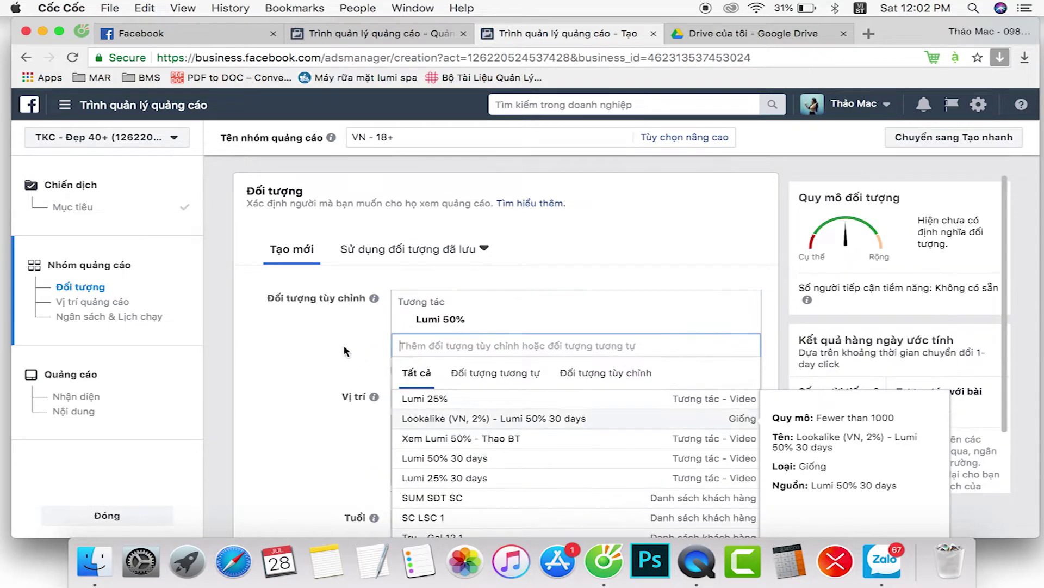
{"action": "left_click", "coordinate": [308, 340]}
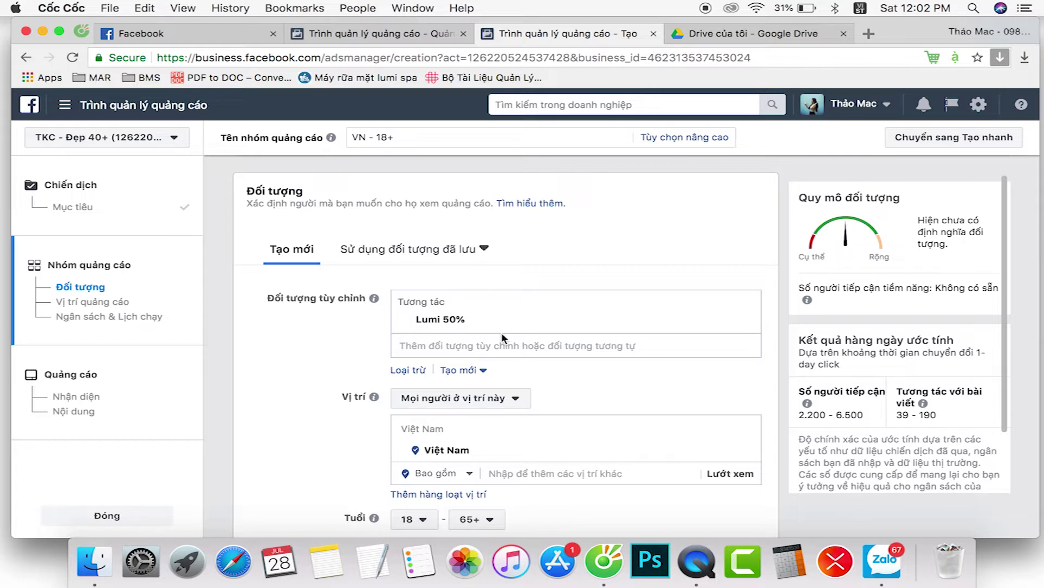
Restrict the audience to the gender Nữ and set the minimum age to 30
{"action": "scroll", "coordinate": [290, 385], "scroll_direction": "down", "scroll_amount": 3}
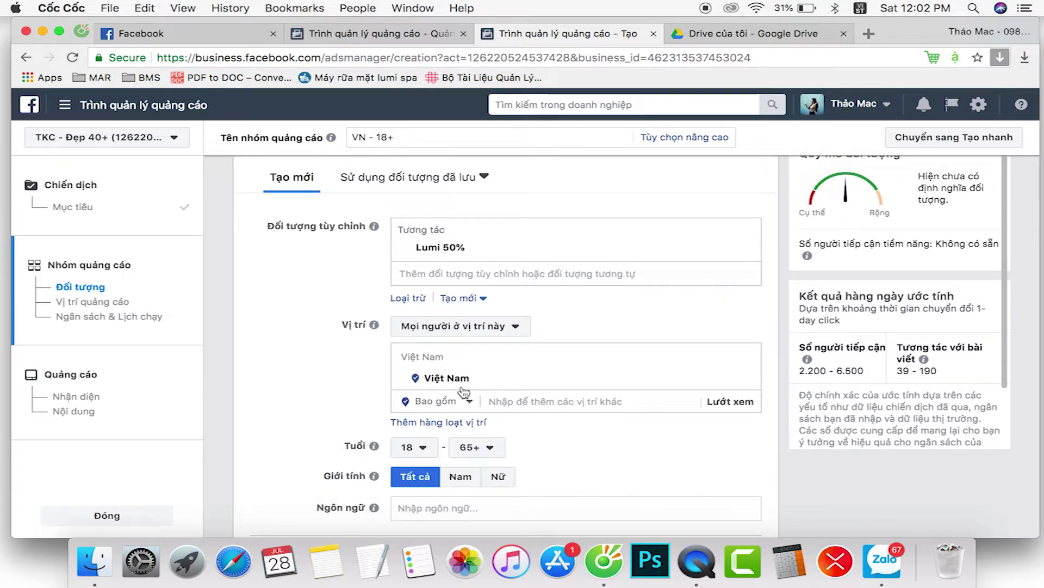
{"action": "scroll", "coordinate": [431, 381], "scroll_direction": "down", "scroll_amount": 2}
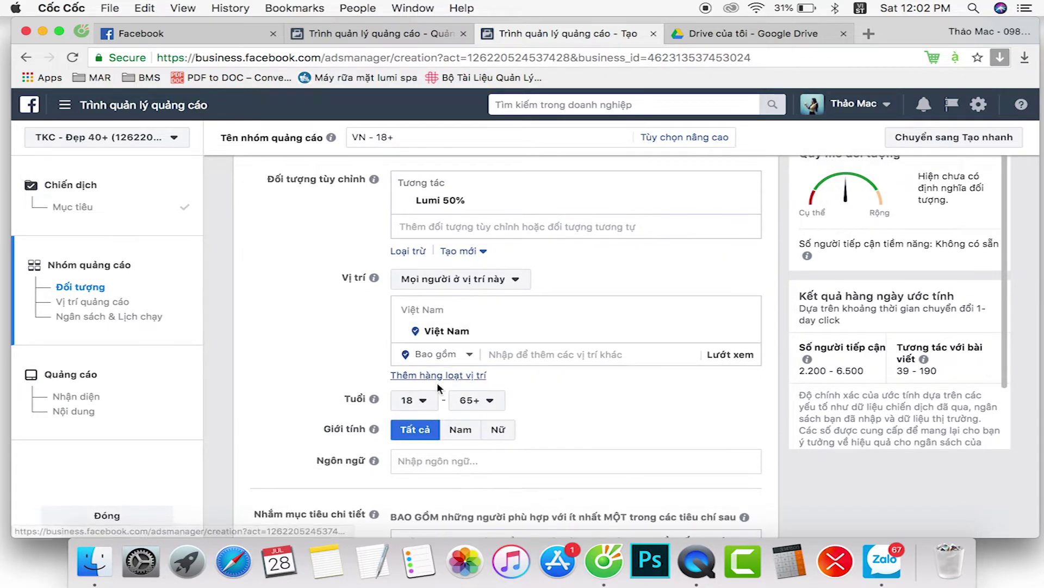
{"action": "left_click", "coordinate": [498, 429]}
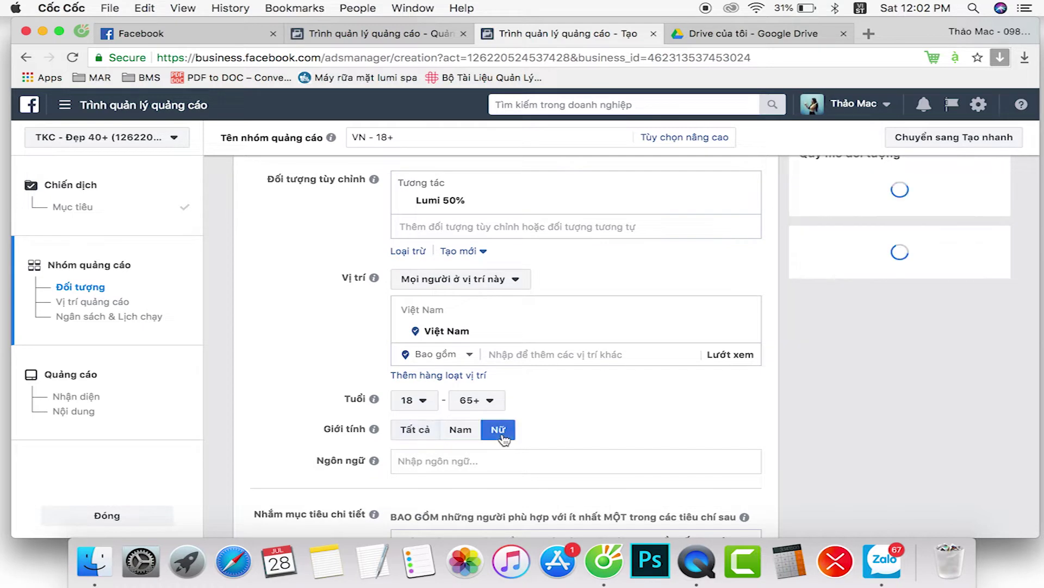
{"action": "left_click", "coordinate": [411, 403]}
{"action": "scroll", "coordinate": [426, 332], "scroll_direction": "down", "scroll_amount": 3}
{"action": "scroll", "coordinate": [426, 332], "scroll_direction": "down", "scroll_amount": 2}
{"action": "left_click", "coordinate": [424, 269]}
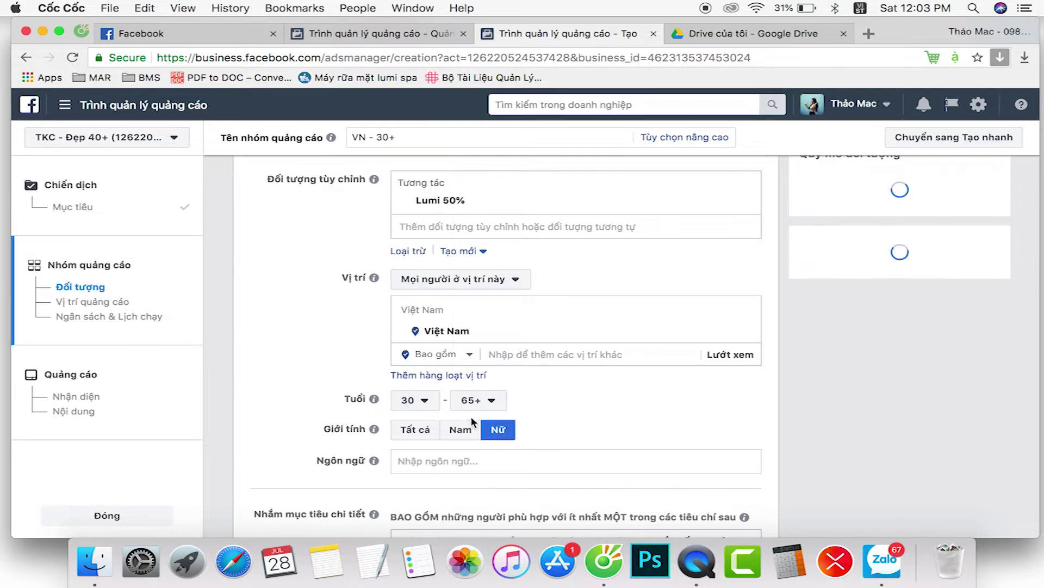
Set the audience's maximum age to 45
{"action": "left_click", "coordinate": [476, 400]}
{"action": "scroll", "coordinate": [484, 359], "scroll_direction": "up", "scroll_amount": 5}
{"action": "scroll", "coordinate": [484, 327], "scroll_direction": "up", "scroll_amount": 3}
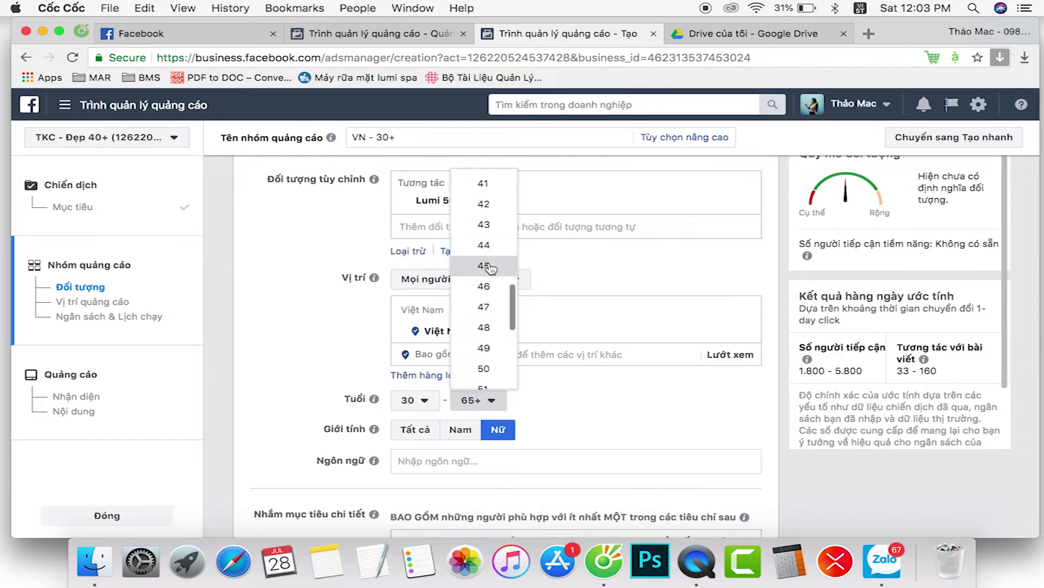
{"action": "left_click", "coordinate": [484, 265]}
Set the audience's maximum age to 40
{"action": "left_click", "coordinate": [473, 449]}
{"action": "scroll", "coordinate": [487, 354], "scroll_direction": "up", "scroll_amount": 5}
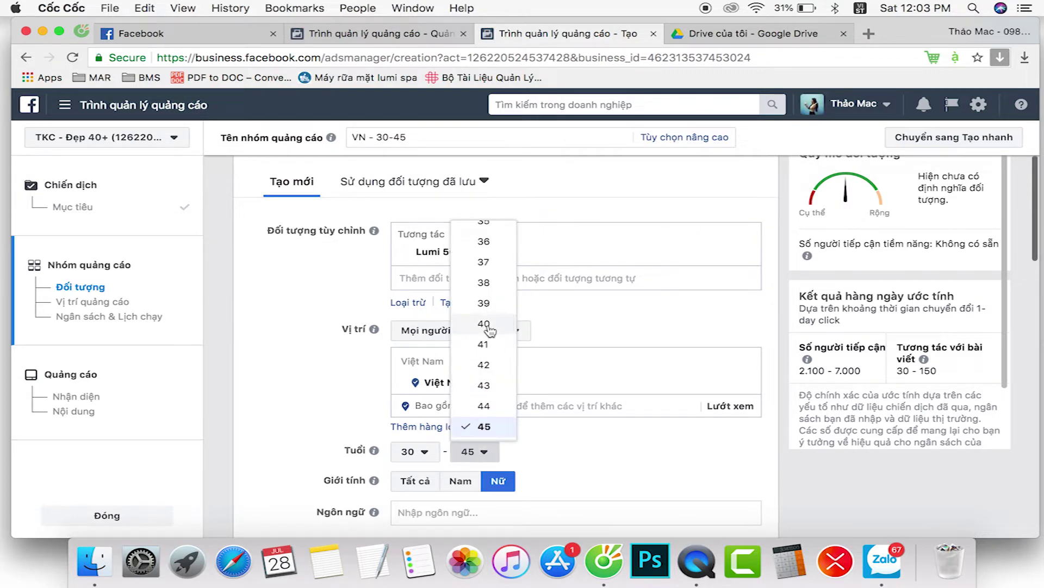
{"action": "left_click", "coordinate": [484, 324]}
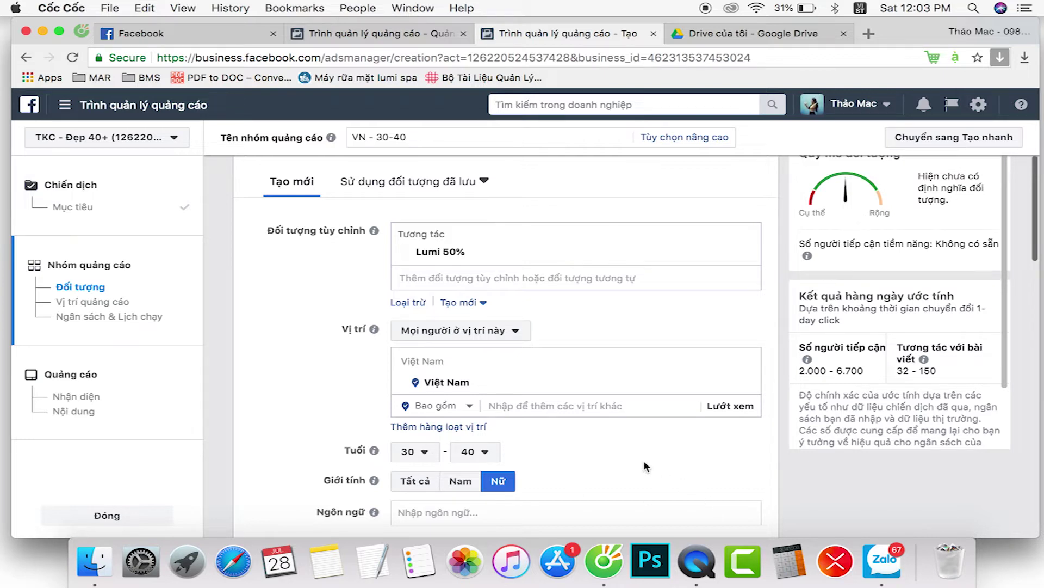
Switch the ad placements from automatic to Chỉnh sửa vị trí quảng cáo
{"action": "scroll", "coordinate": [424, 435], "scroll_direction": "down", "scroll_amount": 2}
{"action": "mouse_move", "coordinate": [414, 427]}
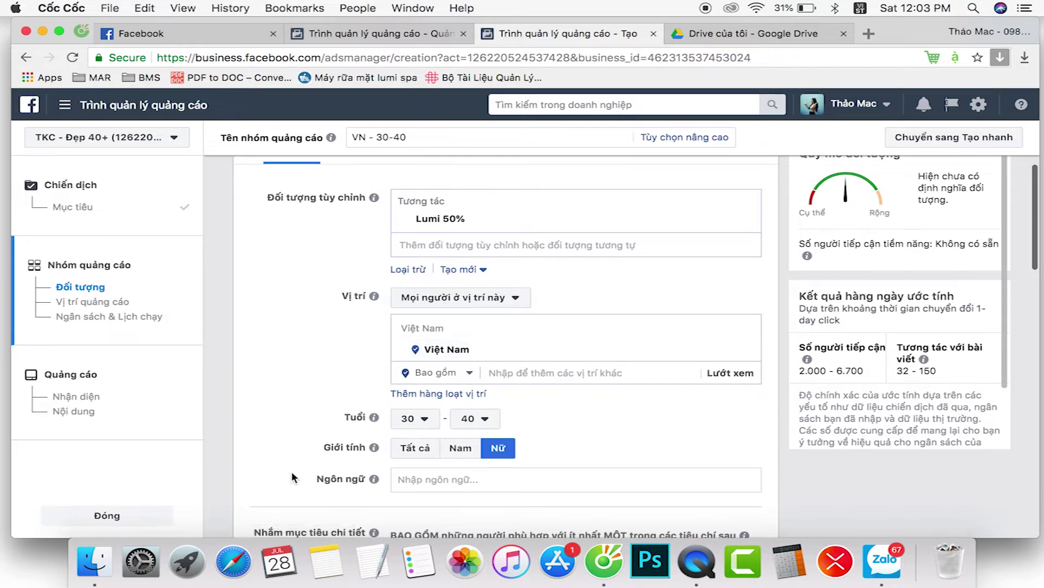
{"action": "scroll", "coordinate": [375, 489], "scroll_direction": "down", "scroll_amount": 10}
{"action": "scroll", "coordinate": [375, 490], "scroll_direction": "up", "scroll_amount": 8}
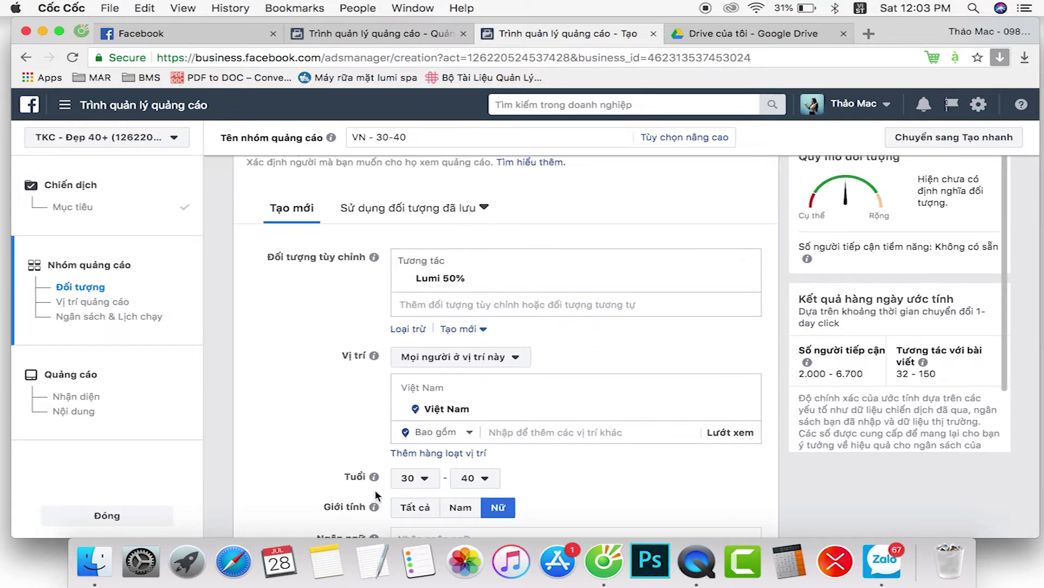
{"action": "scroll", "coordinate": [375, 492], "scroll_direction": "down", "scroll_amount": 8}
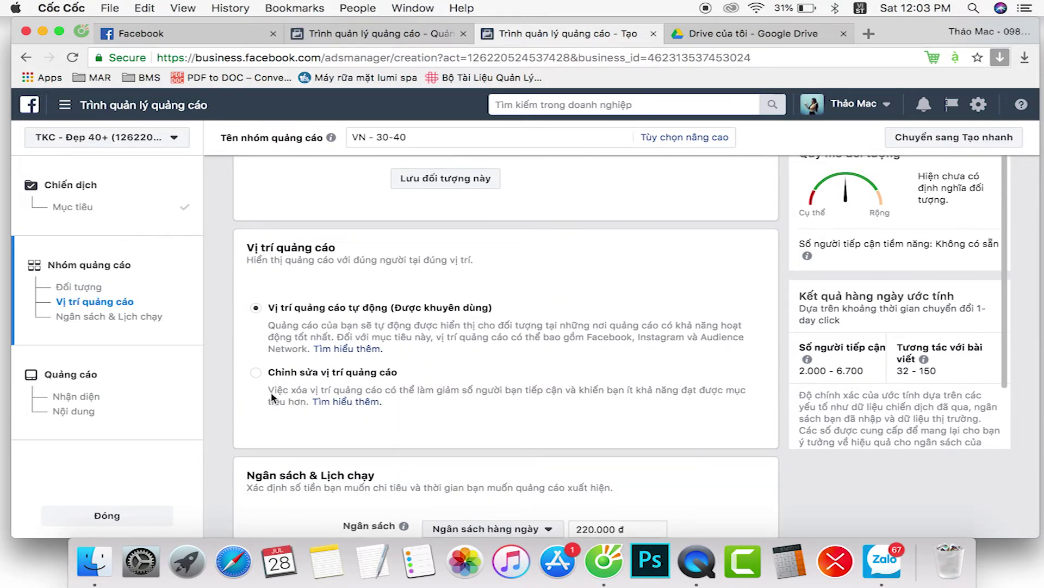
{"action": "left_click", "coordinate": [256, 373]}
Exclude the Facebook placements Bài viết tức thời and Video trực tuyến, plus all of Instagram and Audience Network
{"action": "scroll", "coordinate": [334, 378], "scroll_direction": "down", "scroll_amount": 2}
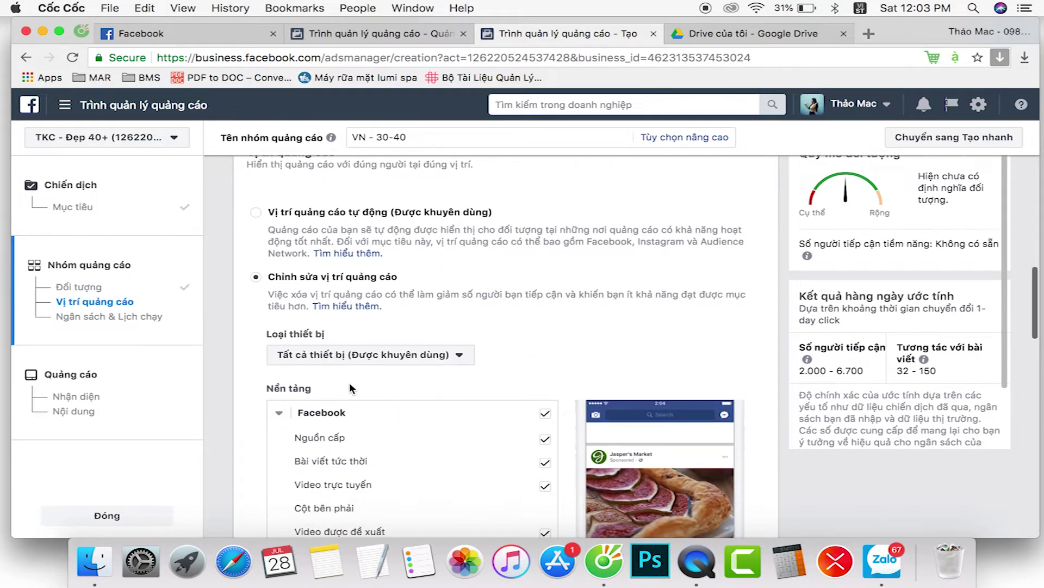
{"action": "scroll", "coordinate": [349, 385], "scroll_direction": "down", "scroll_amount": 3}
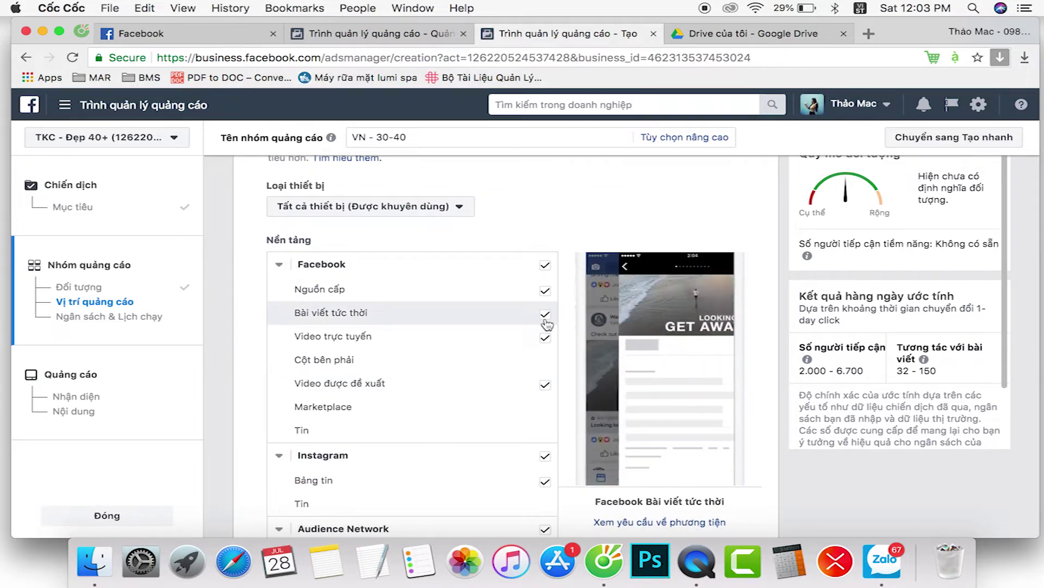
{"action": "left_click", "coordinate": [544, 338]}
{"action": "left_click", "coordinate": [544, 314]}
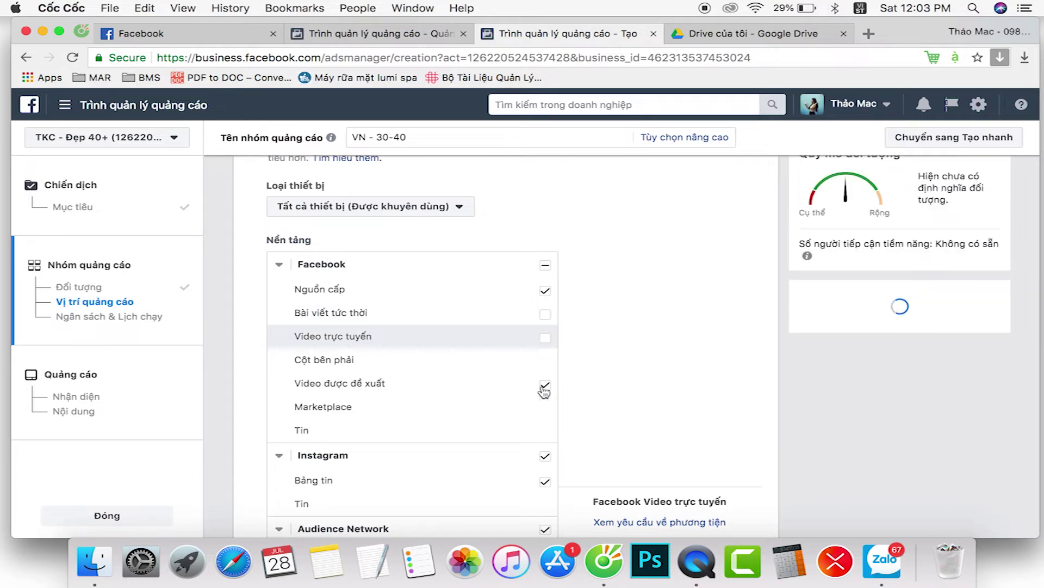
{"action": "left_click", "coordinate": [545, 455]}
{"action": "scroll", "coordinate": [547, 460], "scroll_direction": "down", "scroll_amount": 2}
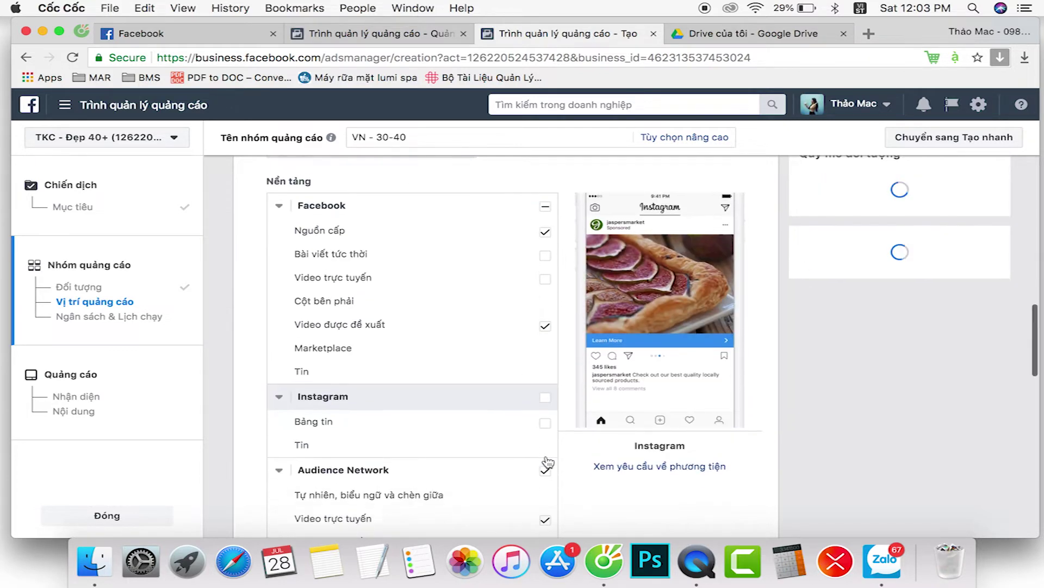
{"action": "left_click", "coordinate": [546, 463]}
{"action": "scroll", "coordinate": [548, 467], "scroll_direction": "down", "scroll_amount": 10}
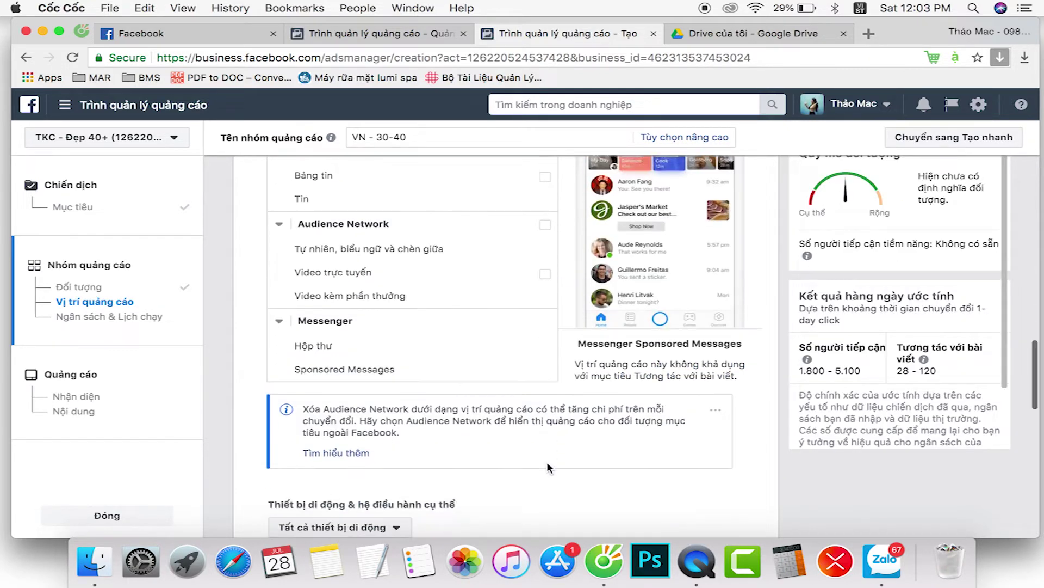
Set the ad set's daily budget (Ngân sách hàng ngày) to 60.000 đ
{"action": "scroll", "coordinate": [547, 463], "scroll_direction": "down", "scroll_amount": 4}
{"action": "left_click", "coordinate": [584, 475]}
{"action": "triple_click", "coordinate": [583, 475]}
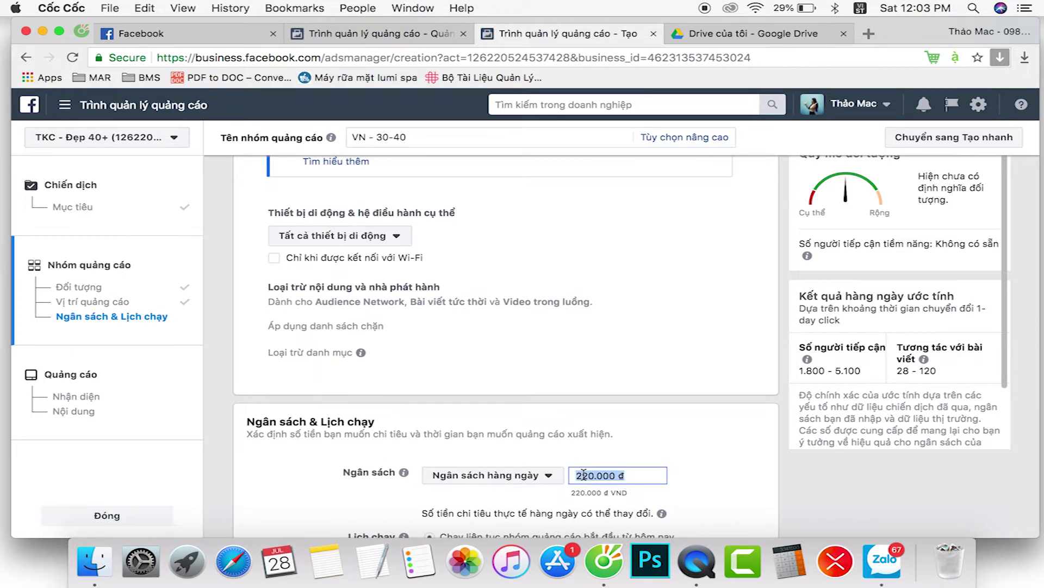
{"action": "type", "text": "5"}
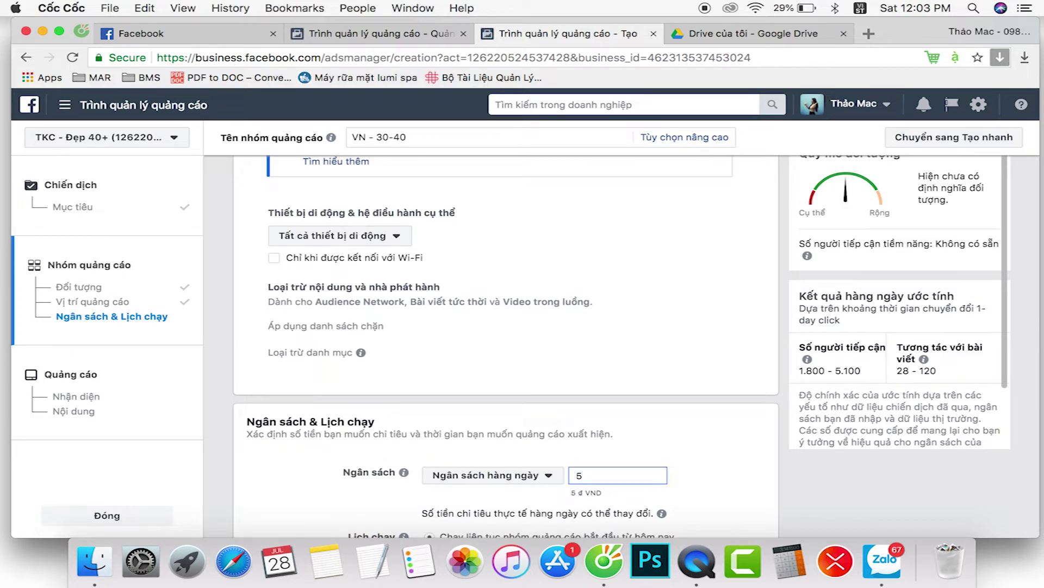
{"action": "type", "text": "06000"}
{"action": "key", "text": "BackSpace"}
{"action": "key", "text": "BackSpace"}
{"action": "key", "text": "BackSpace"}
{"action": "type", "text": "60000"}
{"action": "left_click", "coordinate": [683, 440]}
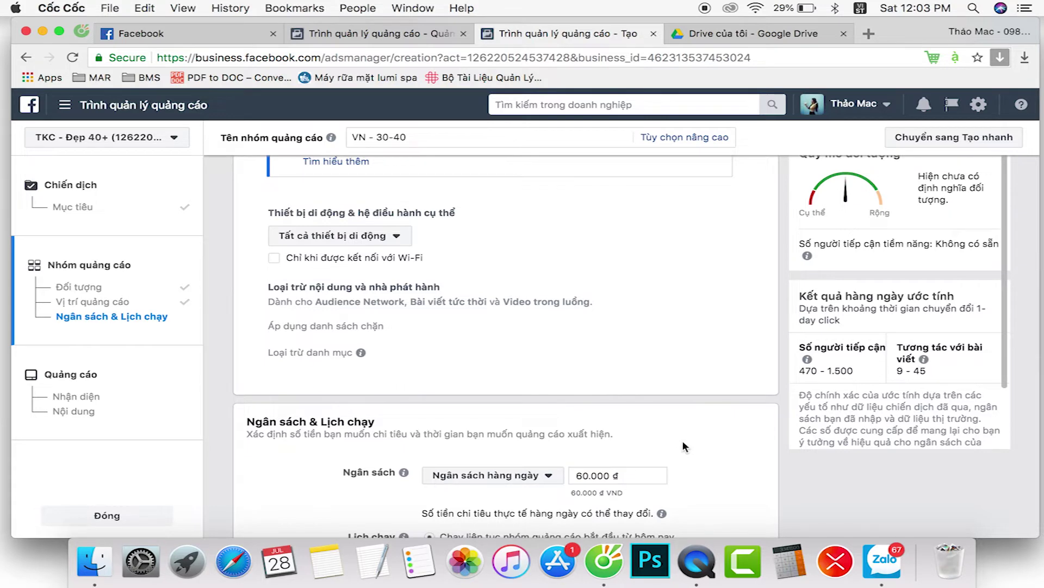
Replace the custom audience Lumi 50% with Lookalike (VN, 2%) - Lumi 50% 30 days
{"action": "scroll", "coordinate": [683, 440], "scroll_direction": "down", "scroll_amount": 7}
{"action": "scroll", "coordinate": [683, 439], "scroll_direction": "up", "scroll_amount": 15}
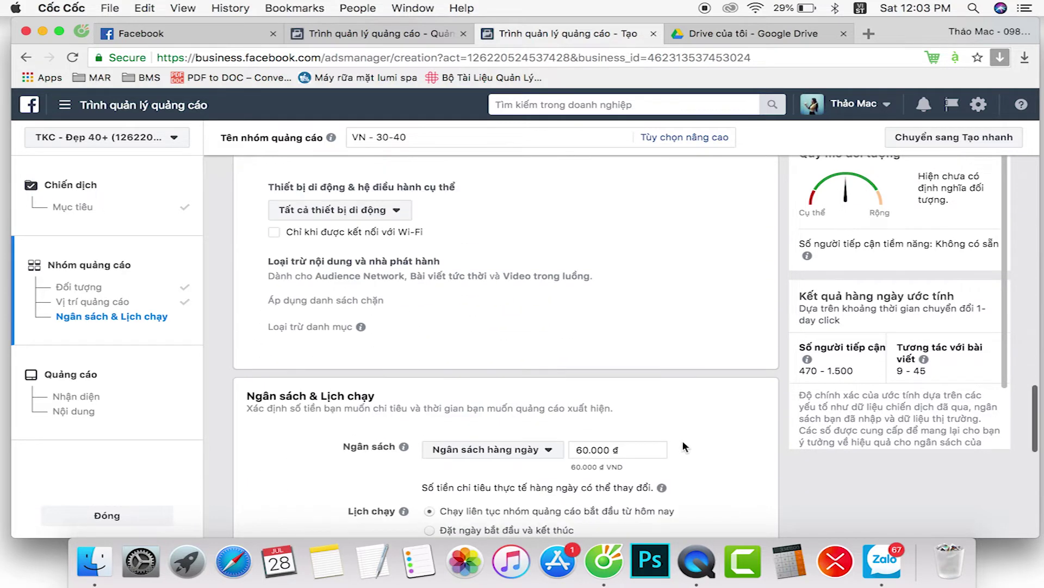
{"action": "scroll", "coordinate": [553, 392], "scroll_direction": "up", "scroll_amount": 10}
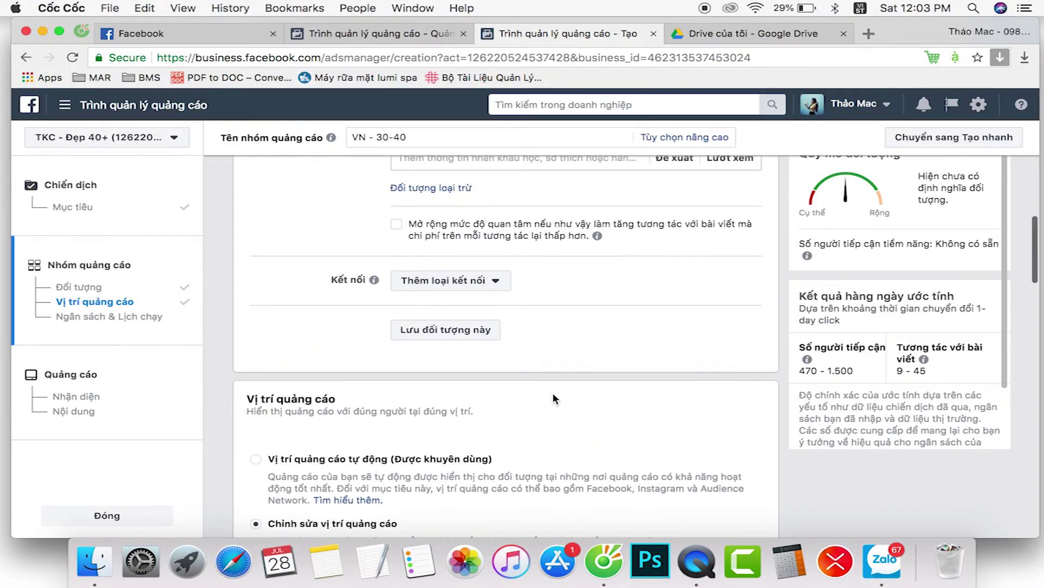
{"action": "scroll", "coordinate": [553, 393], "scroll_direction": "down", "scroll_amount": 2}
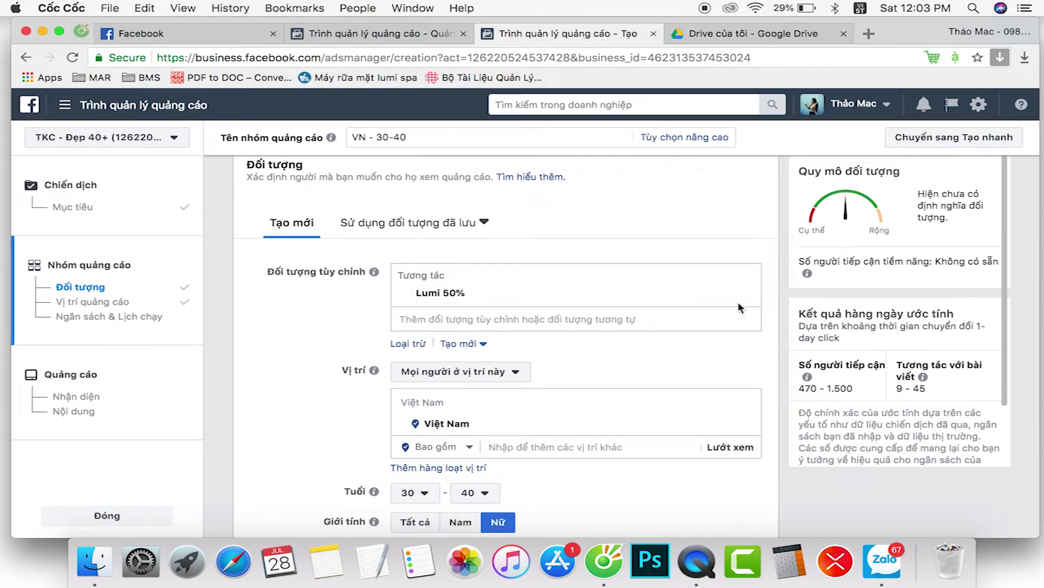
{"action": "left_click", "coordinate": [749, 297]}
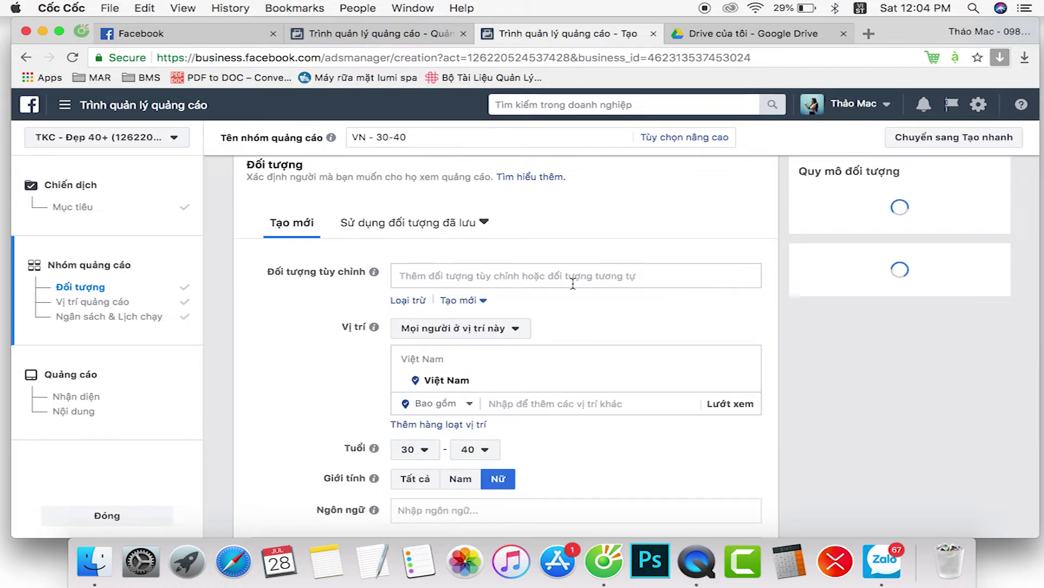
{"action": "left_click", "coordinate": [537, 276]}
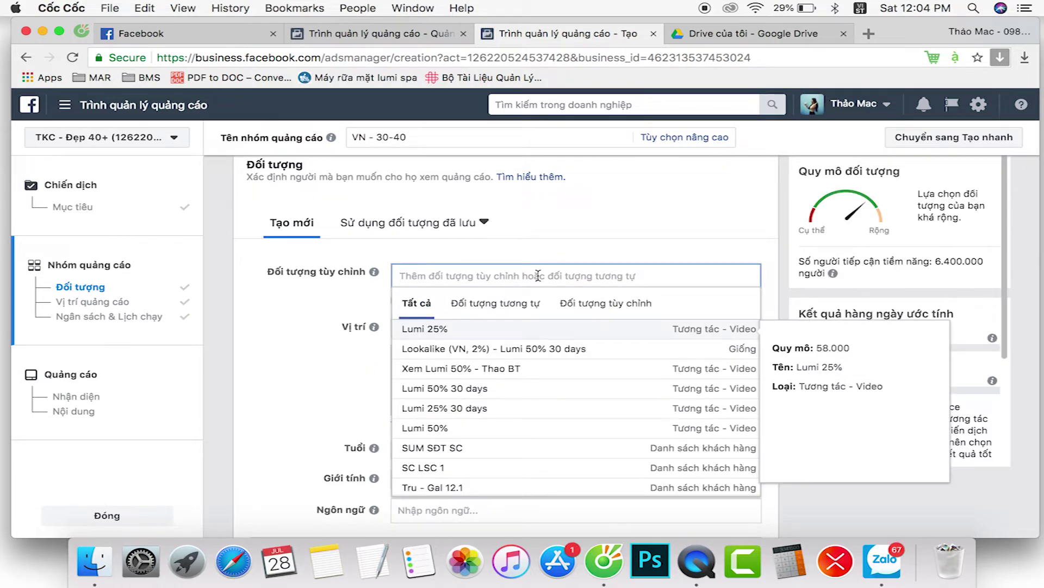
{"action": "left_click", "coordinate": [550, 350]}
{"action": "left_click", "coordinate": [296, 331]}
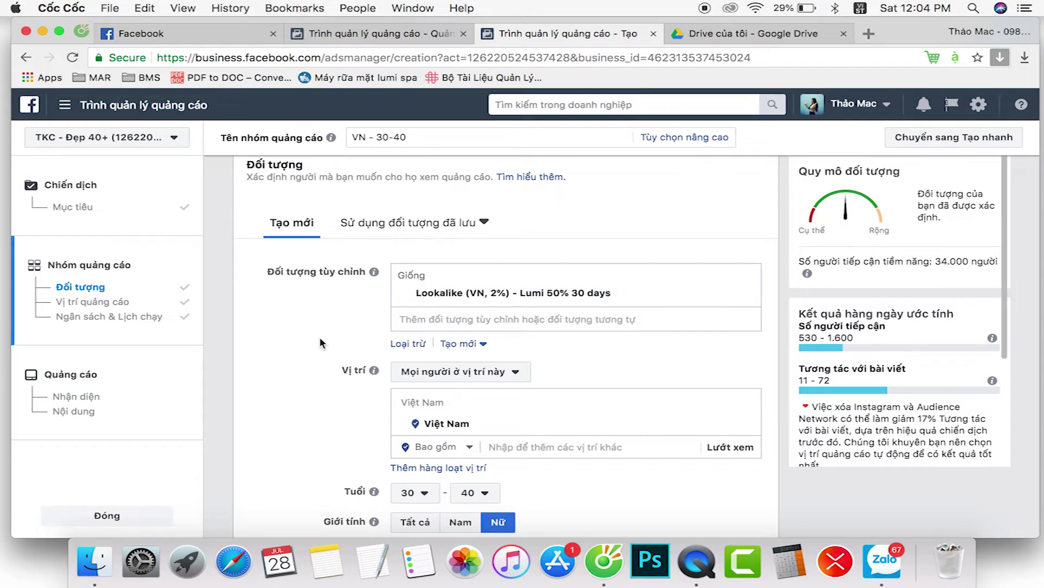
Add the suggested behaviour Sở hữu: Galaxy Note 8 to the audience's detailed targeting
{"action": "scroll", "coordinate": [321, 342], "scroll_direction": "down", "scroll_amount": 2}
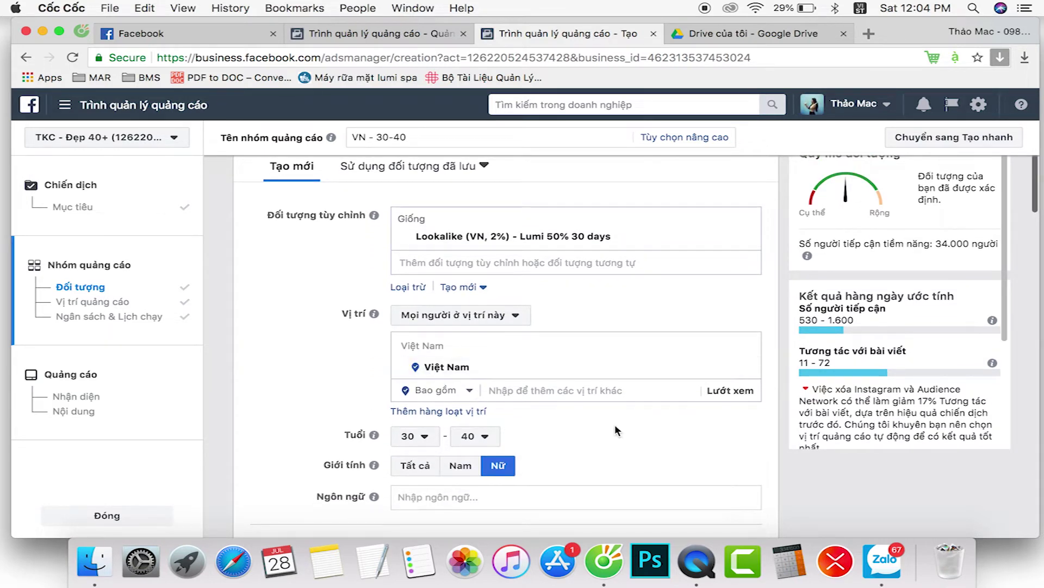
{"action": "scroll", "coordinate": [484, 413], "scroll_direction": "down", "scroll_amount": 2}
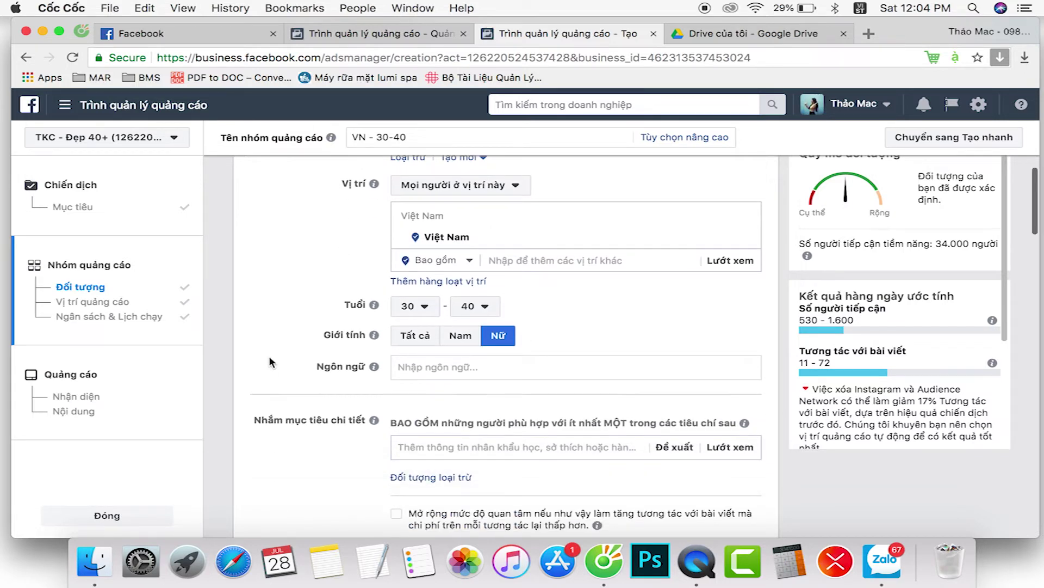
{"action": "scroll", "coordinate": [269, 356], "scroll_direction": "up", "scroll_amount": 5}
{"action": "scroll", "coordinate": [270, 356], "scroll_direction": "down", "scroll_amount": 6}
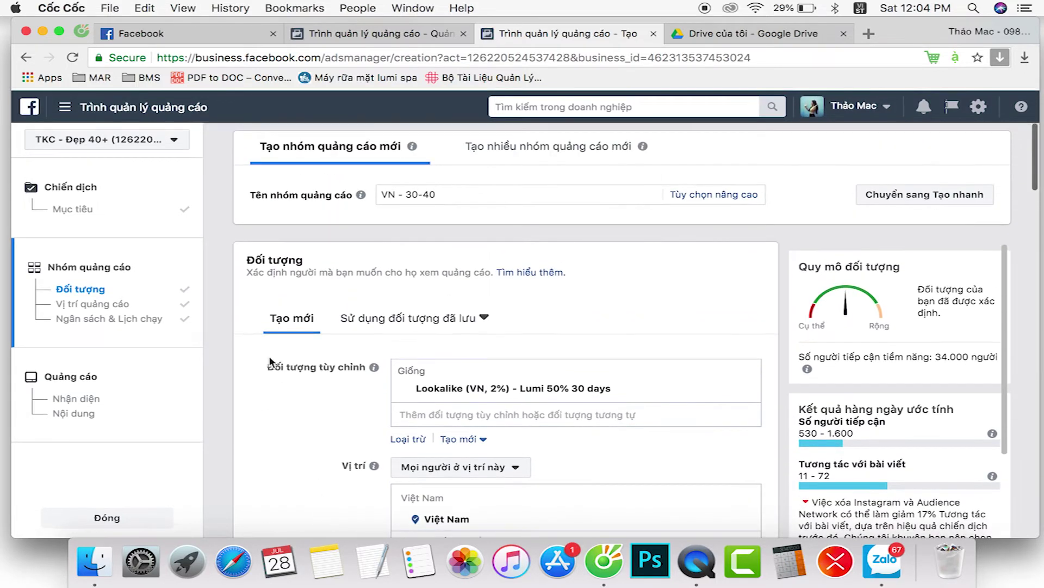
{"action": "scroll", "coordinate": [269, 355], "scroll_direction": "up", "scroll_amount": 4}
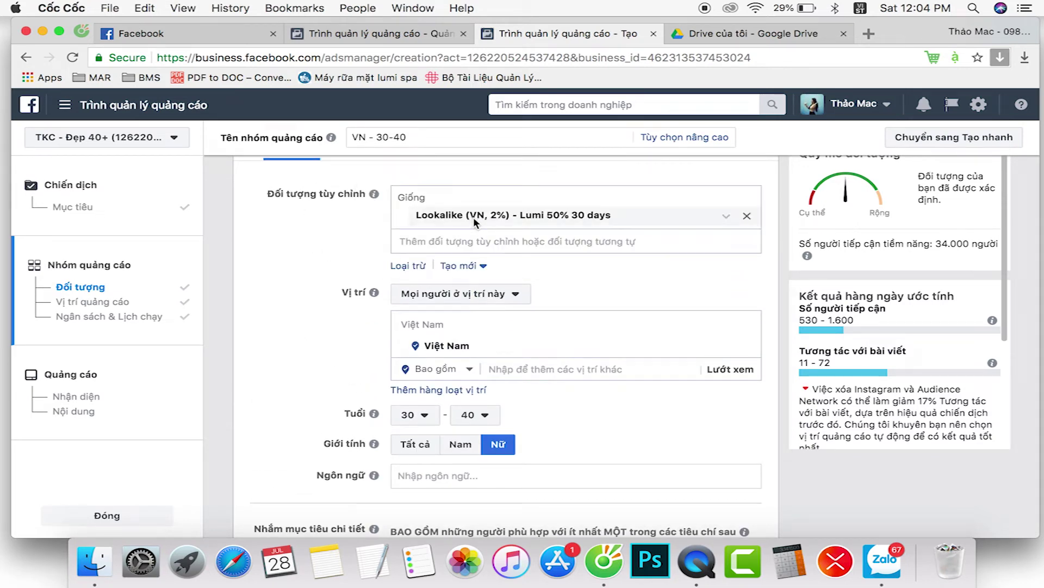
{"action": "scroll", "coordinate": [316, 432], "scroll_direction": "down", "scroll_amount": 5}
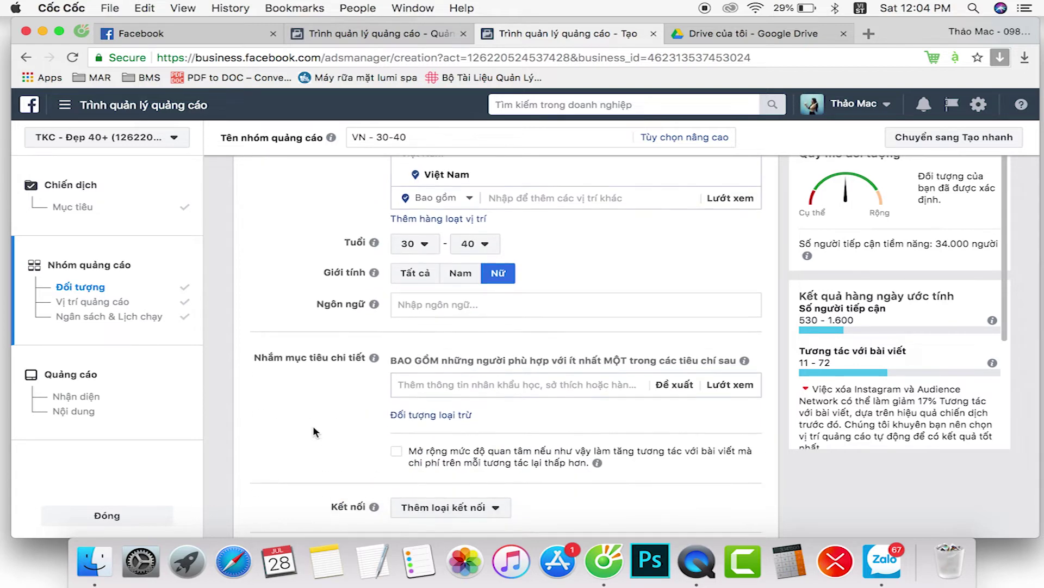
{"action": "mouse_move", "coordinate": [607, 407]}
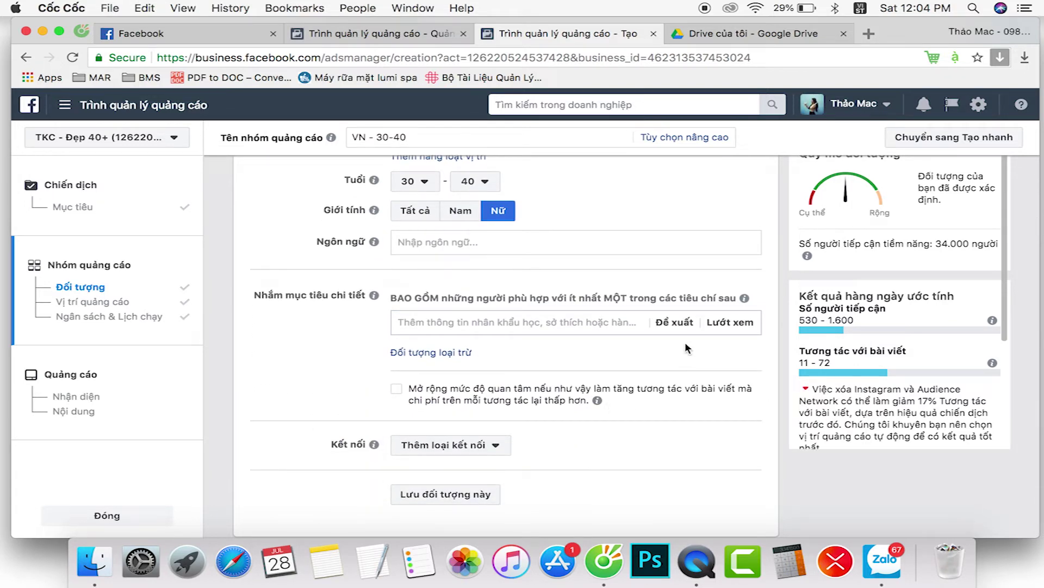
{"action": "left_click", "coordinate": [672, 324]}
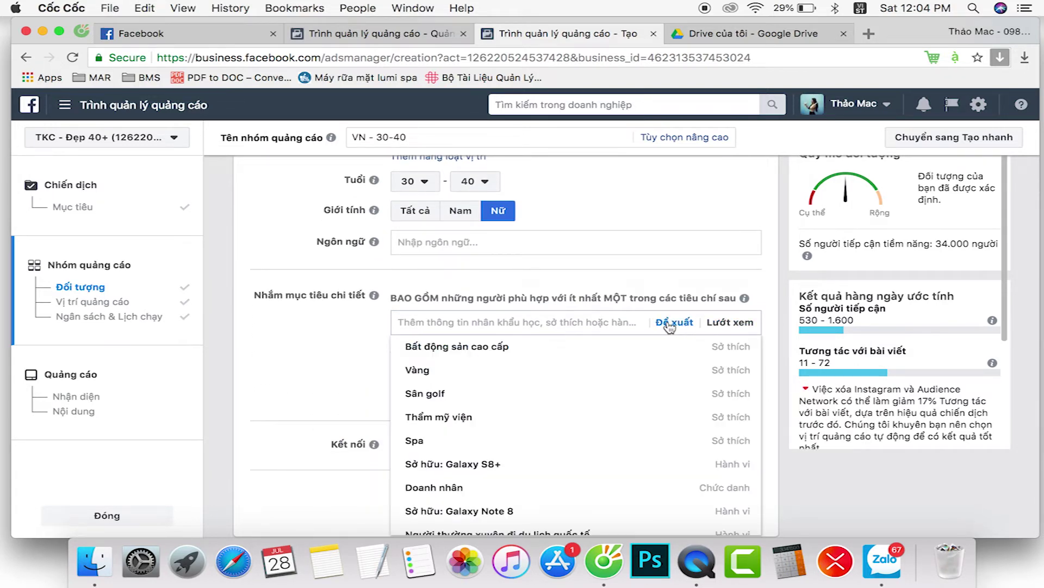
{"action": "scroll", "coordinate": [341, 387], "scroll_direction": "down", "scroll_amount": 3}
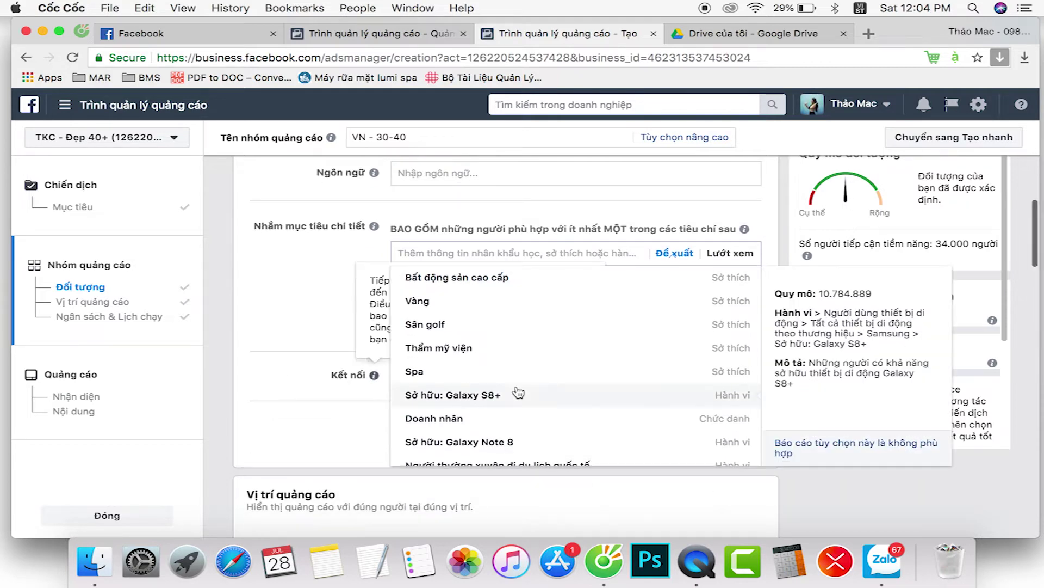
{"action": "scroll", "coordinate": [506, 392], "scroll_direction": "down", "scroll_amount": 2}
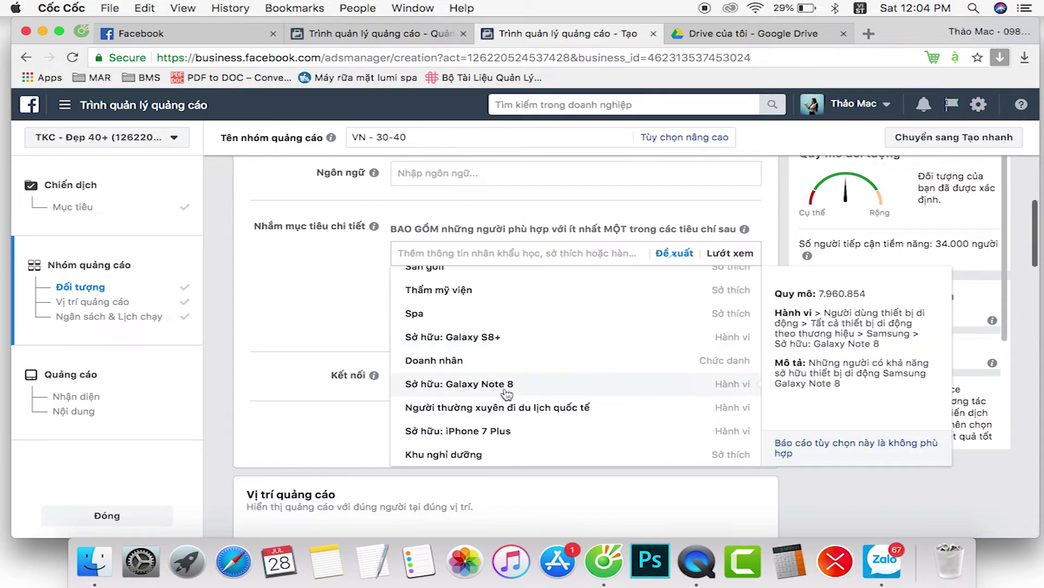
{"action": "left_click", "coordinate": [506, 387]}
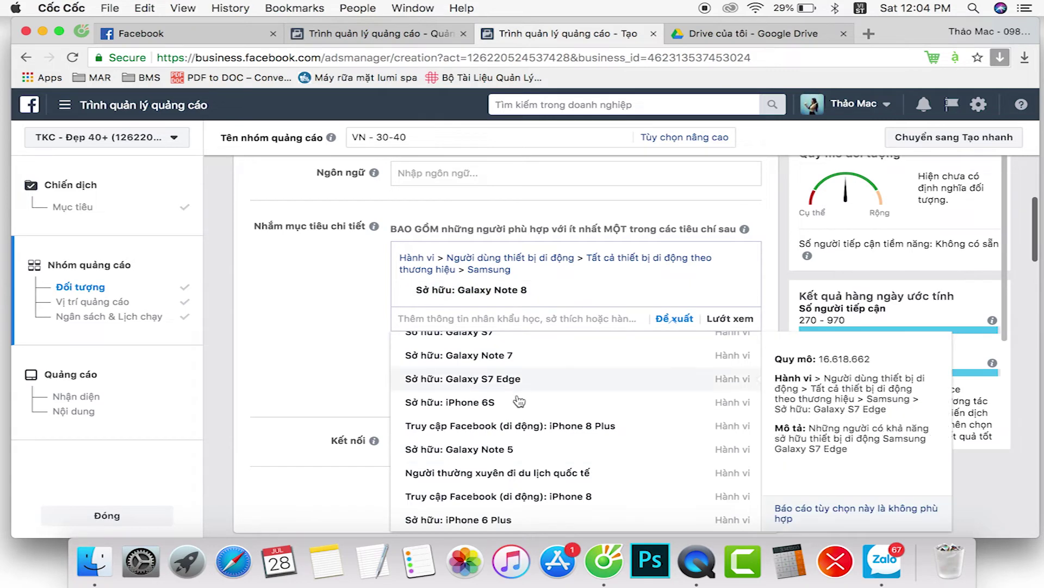
Add owners of the Samsung Galaxy S7, S7 Edge, S8 and S8+ to the detailed targeting
{"action": "left_click", "coordinate": [489, 269]}
{"action": "scroll", "coordinate": [510, 354], "scroll_direction": "down", "scroll_amount": 2}
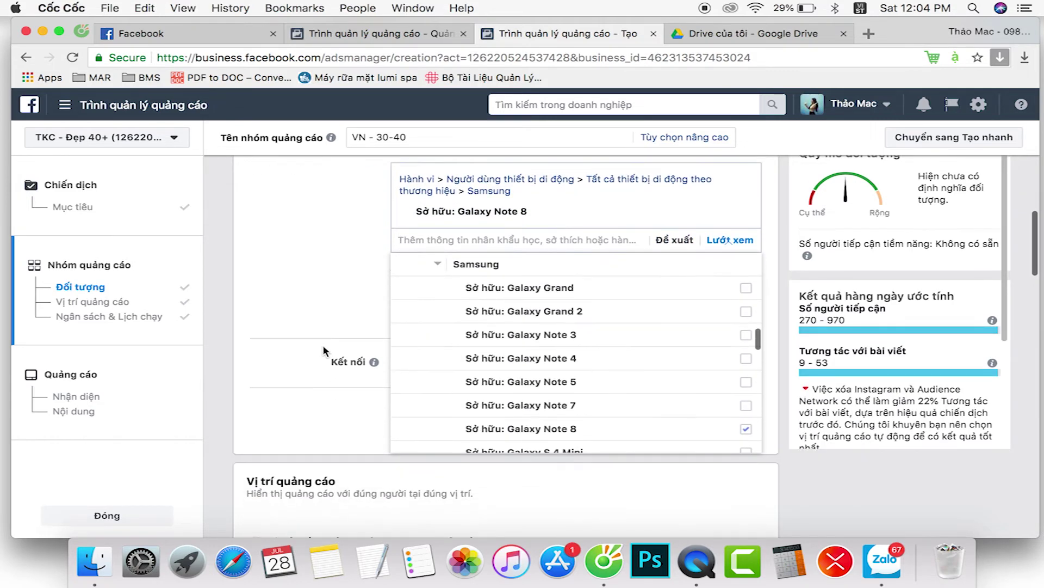
{"action": "scroll", "coordinate": [509, 354], "scroll_direction": "down", "scroll_amount": 3}
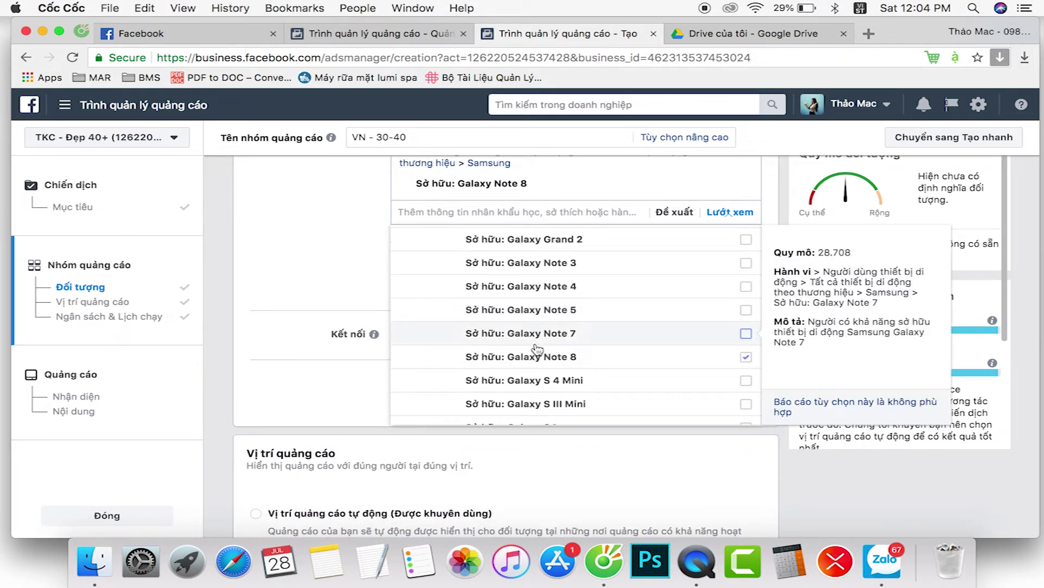
{"action": "scroll", "coordinate": [538, 354], "scroll_direction": "down", "scroll_amount": 6}
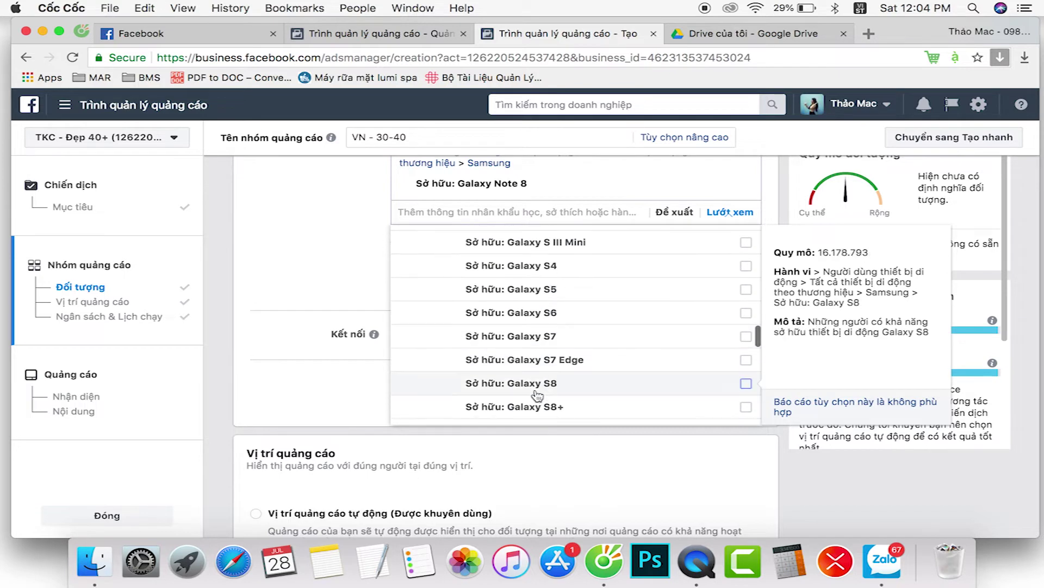
{"action": "left_click", "coordinate": [537, 340]}
{"action": "left_click", "coordinate": [535, 386]}
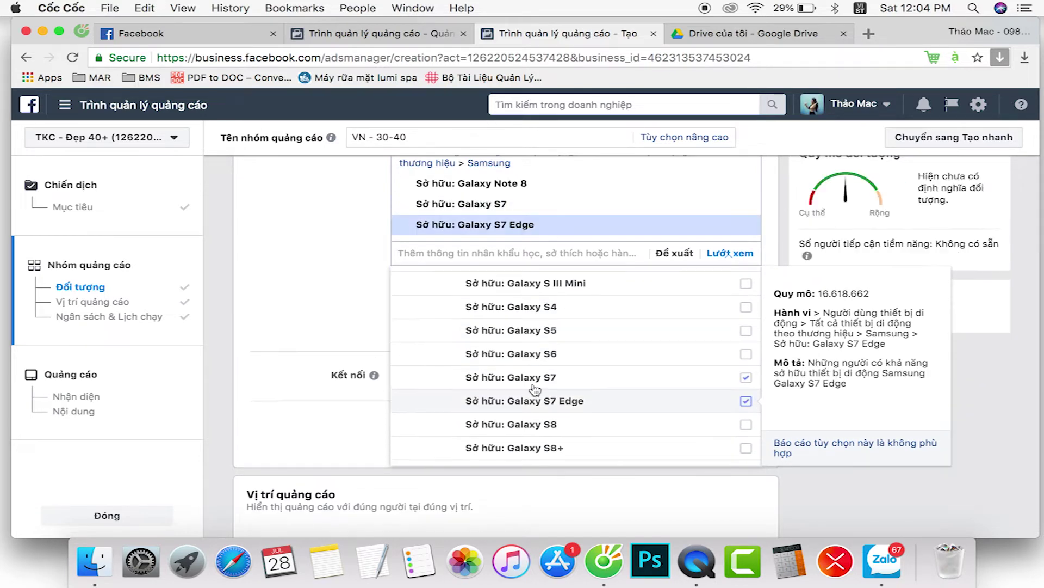
{"action": "left_click", "coordinate": [532, 427]}
{"action": "scroll", "coordinate": [532, 415], "scroll_direction": "down", "scroll_amount": 2}
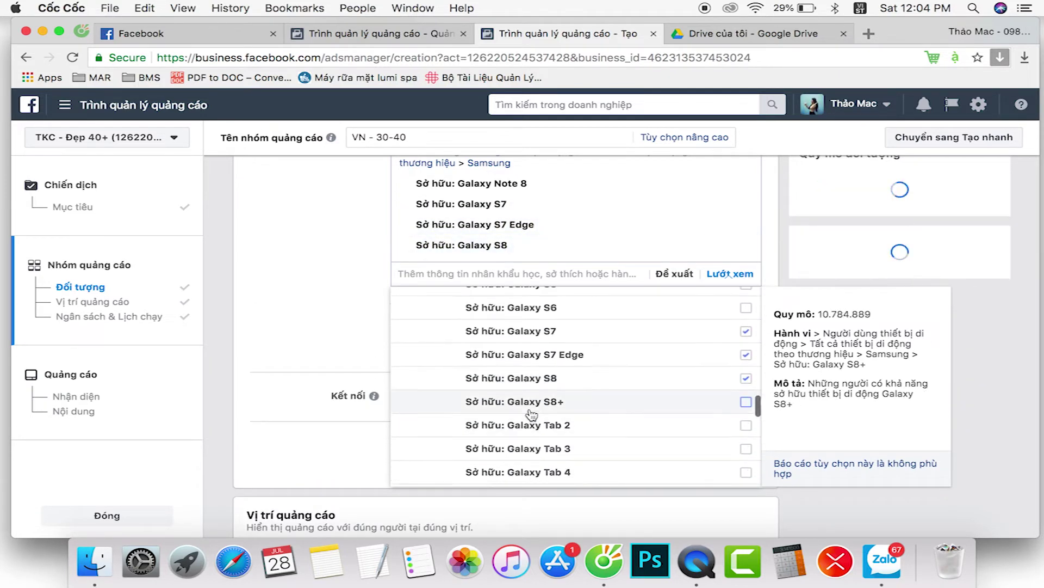
{"action": "left_click", "coordinate": [531, 412]}
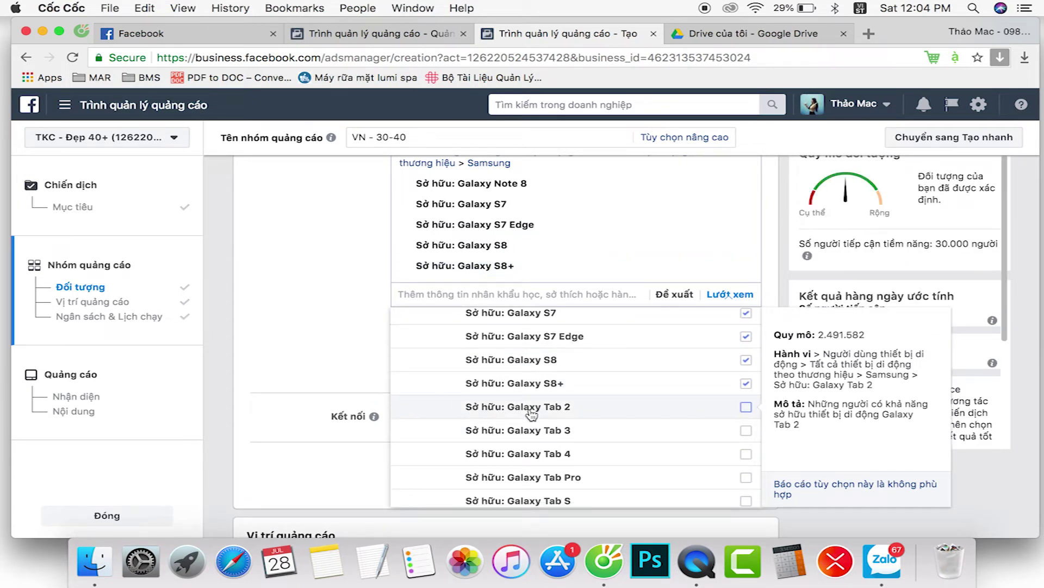
Include Samsung Galaxy Tab 4 owners in the detailed targeting
{"action": "scroll", "coordinate": [532, 415], "scroll_direction": "down", "scroll_amount": 3}
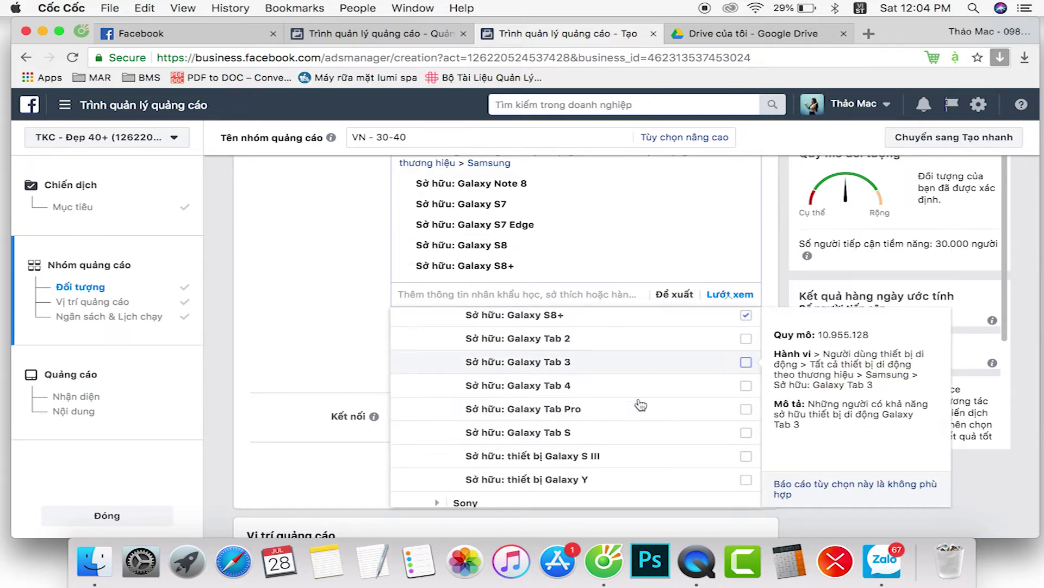
{"action": "scroll", "coordinate": [524, 427], "scroll_direction": "down", "scroll_amount": 2}
{"action": "scroll", "coordinate": [525, 427], "scroll_direction": "up", "scroll_amount": 1}
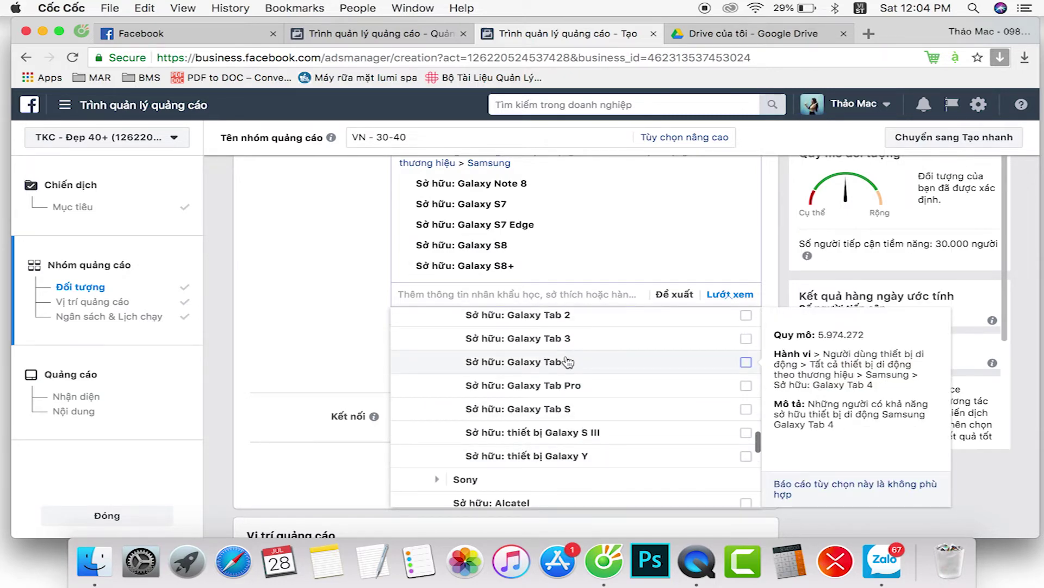
{"action": "left_click", "coordinate": [568, 362]}
Find the Apple devices under all mobile devices by brand and add iPhone 6 Plus and iPhone 6S owners to the detailed targeting
{"action": "scroll", "coordinate": [564, 403], "scroll_direction": "down", "scroll_amount": 8}
{"action": "scroll", "coordinate": [563, 424], "scroll_direction": "down", "scroll_amount": 5}
{"action": "scroll", "coordinate": [548, 481], "scroll_direction": "up", "scroll_amount": 12}
{"action": "scroll", "coordinate": [548, 481], "scroll_direction": "up", "scroll_amount": 10}
{"action": "scroll", "coordinate": [488, 429], "scroll_direction": "down", "scroll_amount": 2}
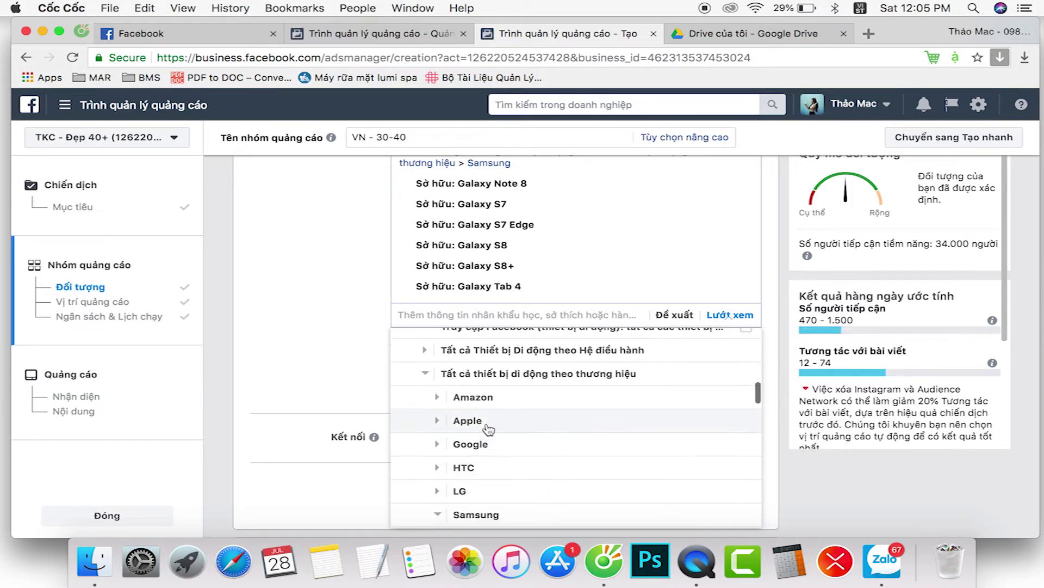
{"action": "left_click", "coordinate": [468, 421]}
{"action": "scroll", "coordinate": [596, 434], "scroll_direction": "down", "scroll_amount": 2}
{"action": "scroll", "coordinate": [597, 434], "scroll_direction": "down", "scroll_amount": 3}
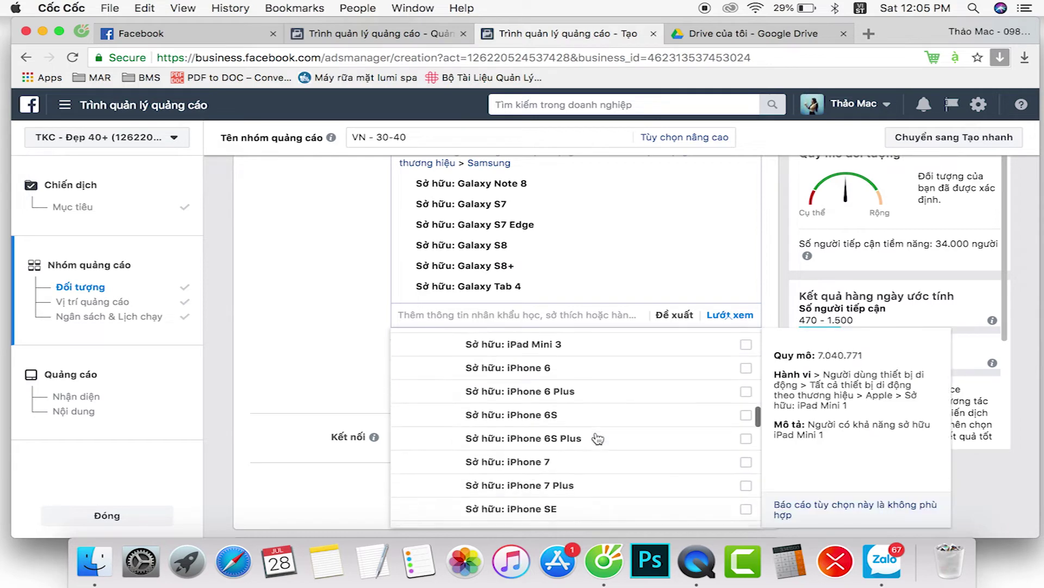
{"action": "left_click", "coordinate": [558, 390]}
{"action": "left_click", "coordinate": [550, 450]}
Add owners of the iPhone 6S Plus, iPhone 7 and iPhone 7 Plus to the detailed targeting
{"action": "scroll", "coordinate": [552, 427], "scroll_direction": "down", "scroll_amount": 2}
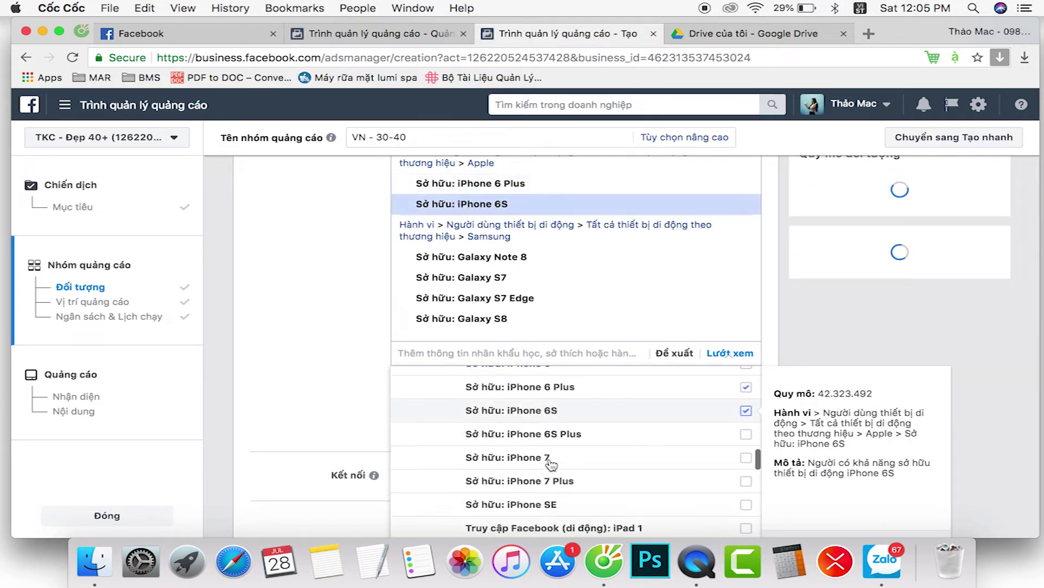
{"action": "left_click", "coordinate": [552, 428]}
{"action": "left_click", "coordinate": [546, 444]}
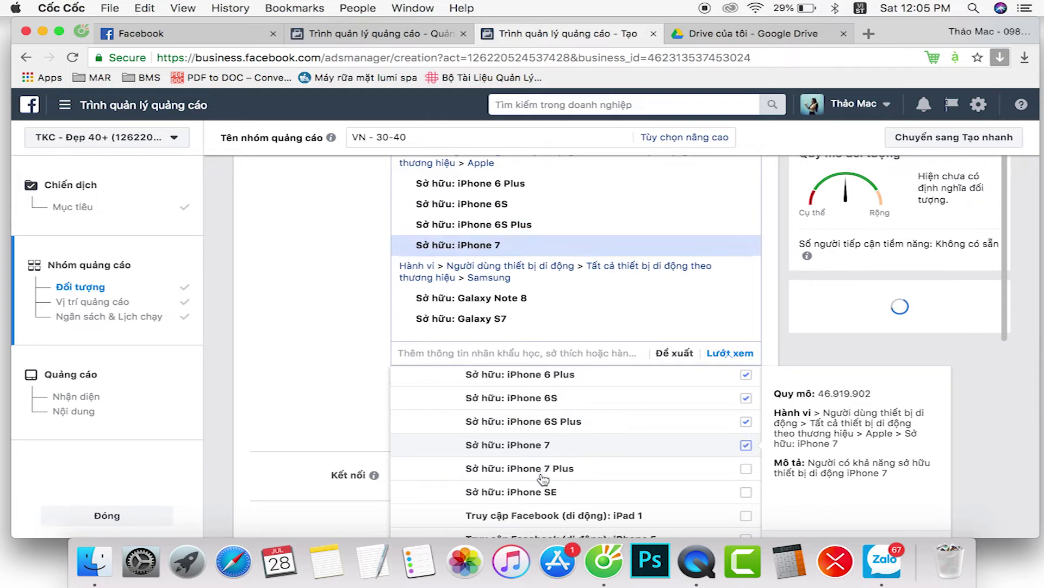
{"action": "left_click", "coordinate": [544, 468]}
Include people who access Facebook on an iPhone 8, iPhone 8 Plus or iPhone X in the detailed targeting and close the behaviour list
{"action": "scroll", "coordinate": [544, 479], "scroll_direction": "down", "scroll_amount": 2}
{"action": "scroll", "coordinate": [544, 462], "scroll_direction": "down", "scroll_amount": 1}
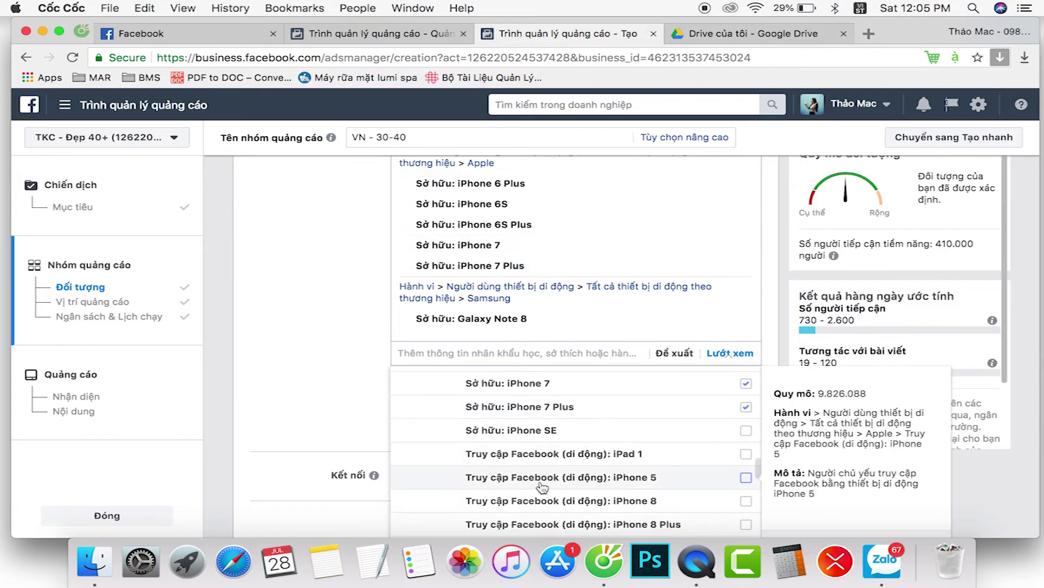
{"action": "scroll", "coordinate": [540, 503], "scroll_direction": "down", "scroll_amount": 2}
{"action": "left_click", "coordinate": [538, 452]}
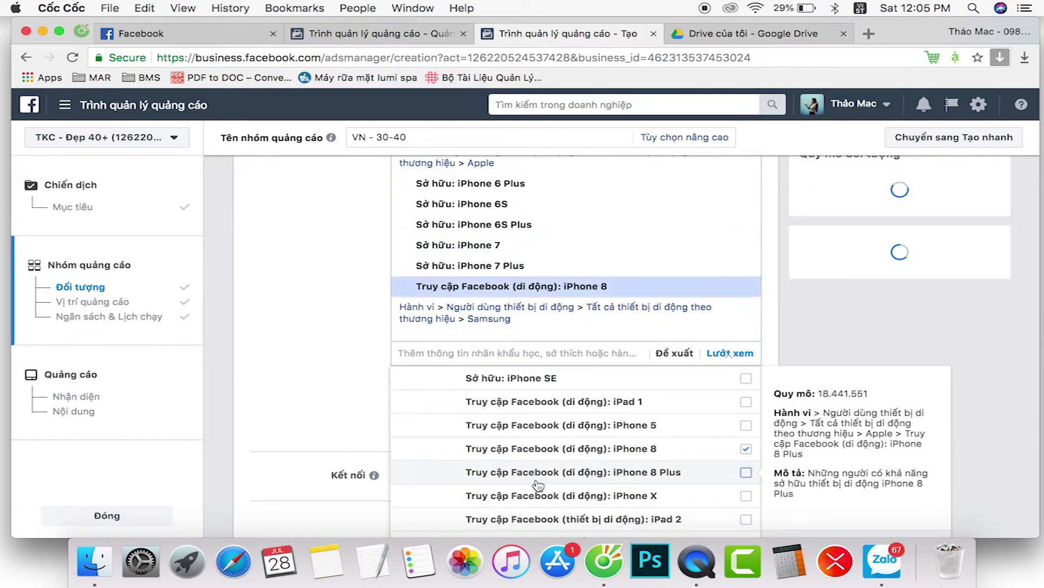
{"action": "left_click", "coordinate": [537, 481]}
{"action": "left_click", "coordinate": [537, 495]}
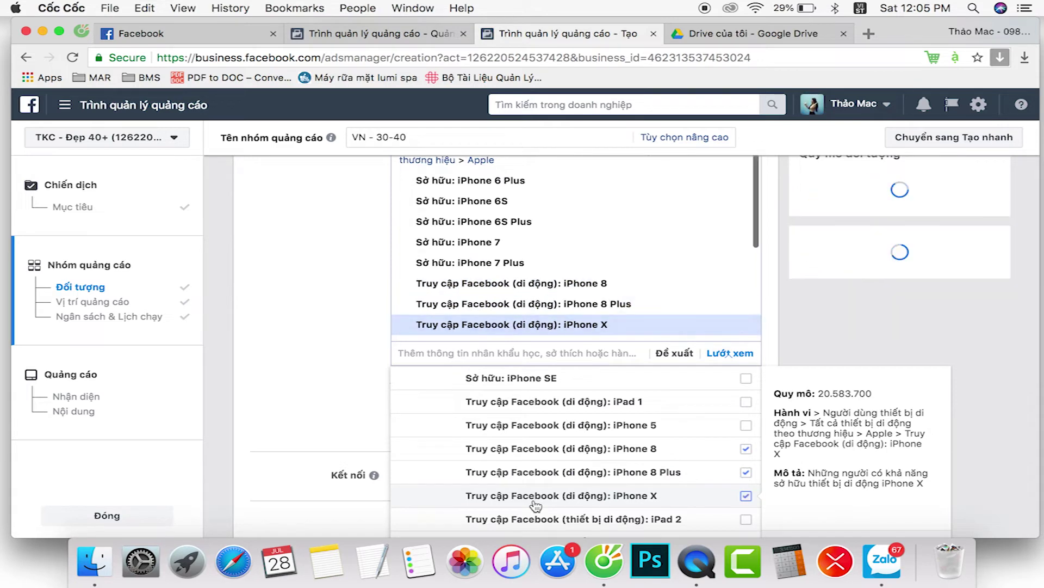
{"action": "scroll", "coordinate": [535, 506], "scroll_direction": "down", "scroll_amount": 1}
{"action": "scroll", "coordinate": [544, 469], "scroll_direction": "up", "scroll_amount": 10}
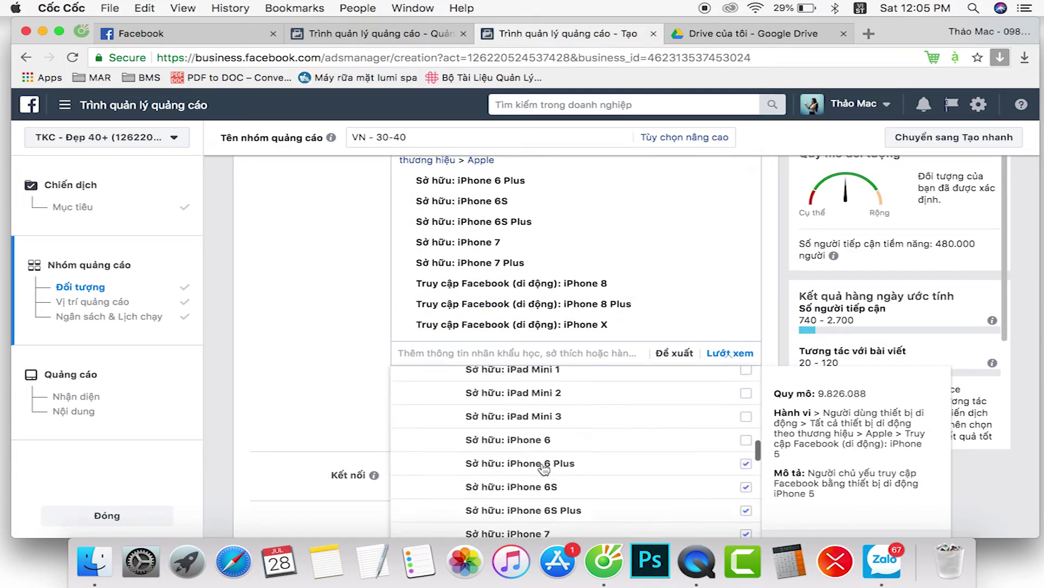
{"action": "scroll", "coordinate": [544, 469], "scroll_direction": "up", "scroll_amount": 6}
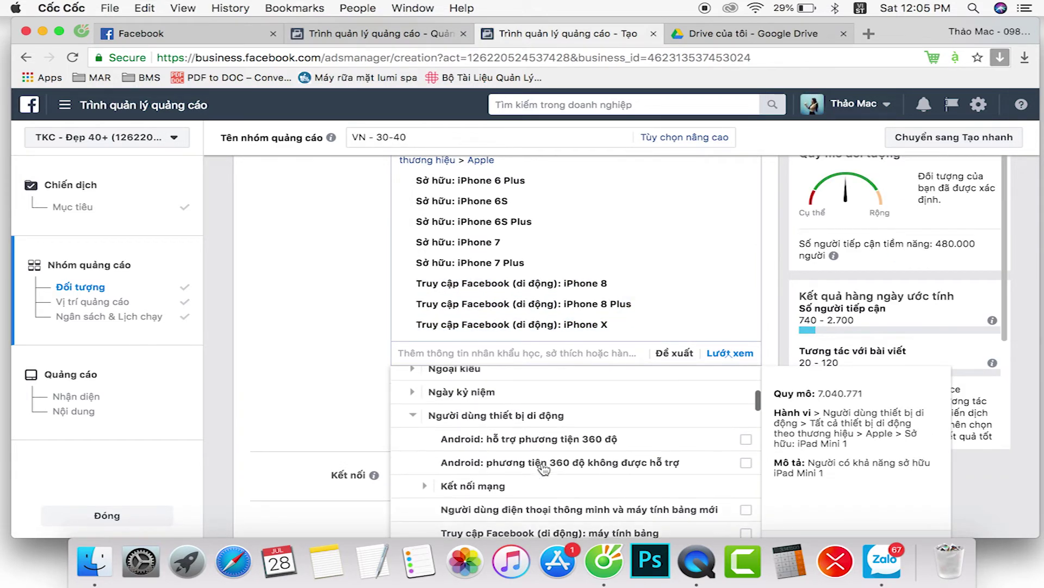
{"action": "left_click", "coordinate": [363, 366]}
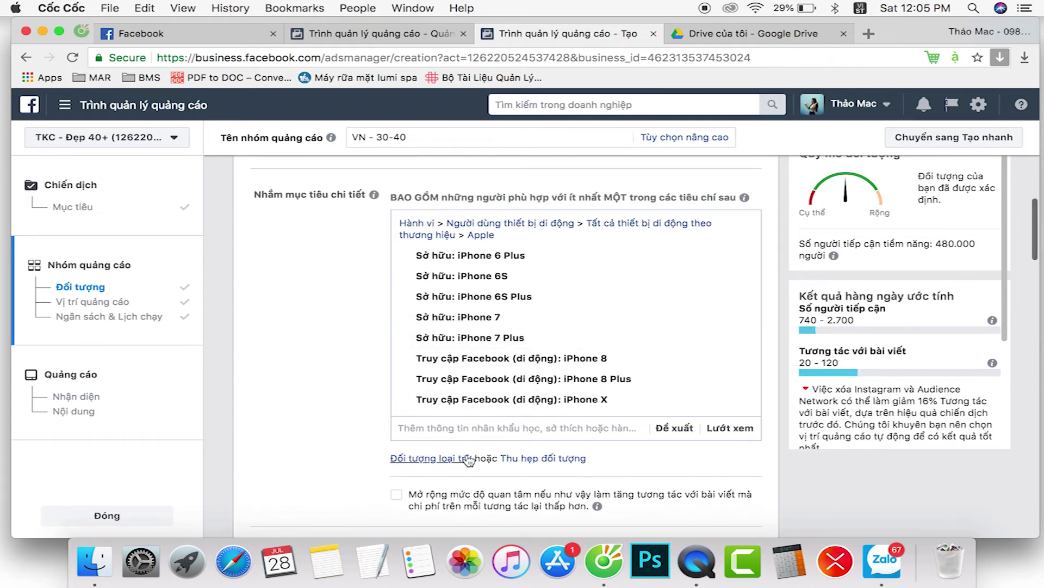
Review the ad set's audience, placement and budget settings, and continue to the ad's content setup
{"action": "scroll", "coordinate": [490, 272], "scroll_direction": "down", "scroll_amount": 5}
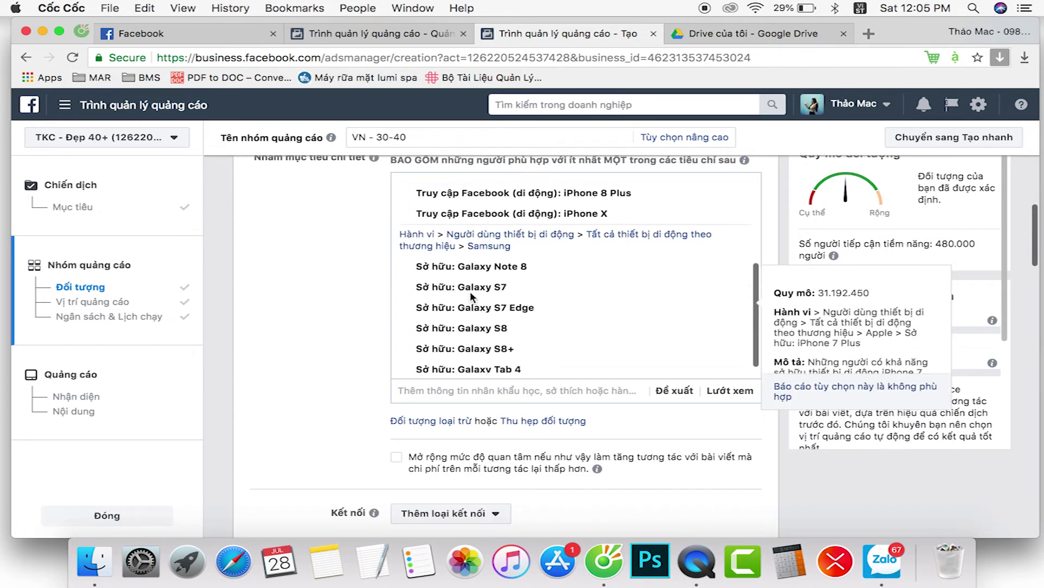
{"action": "scroll", "coordinate": [346, 266], "scroll_direction": "up", "scroll_amount": 10}
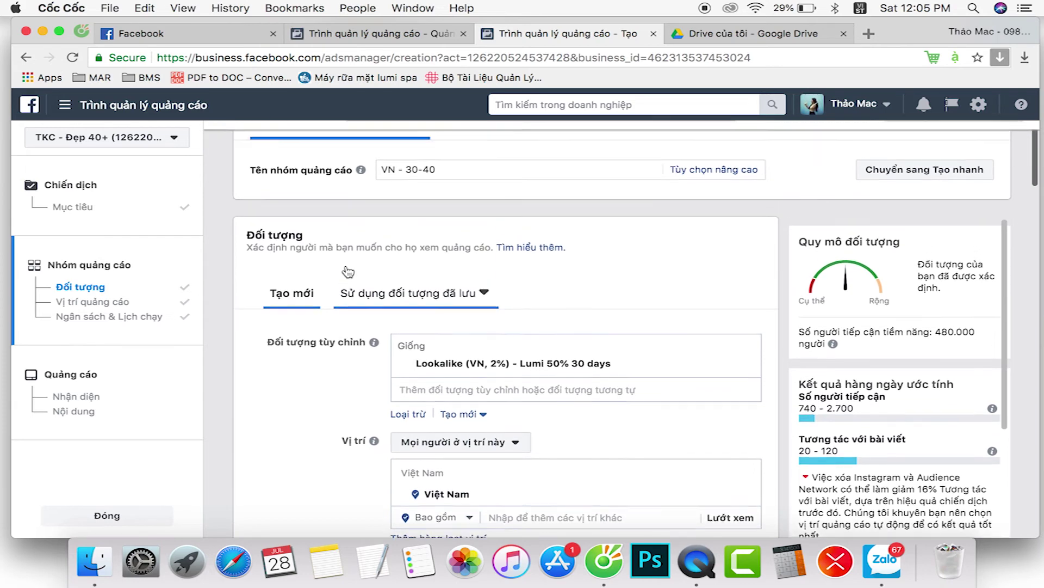
{"action": "scroll", "coordinate": [274, 427], "scroll_direction": "down", "scroll_amount": 10}
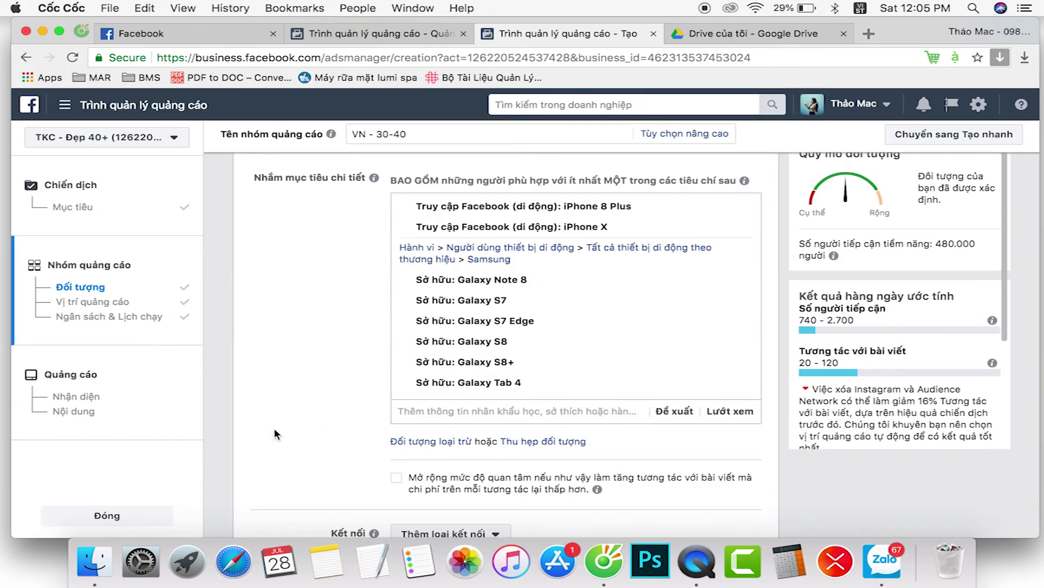
{"action": "scroll", "coordinate": [369, 325], "scroll_direction": "down", "scroll_amount": 15}
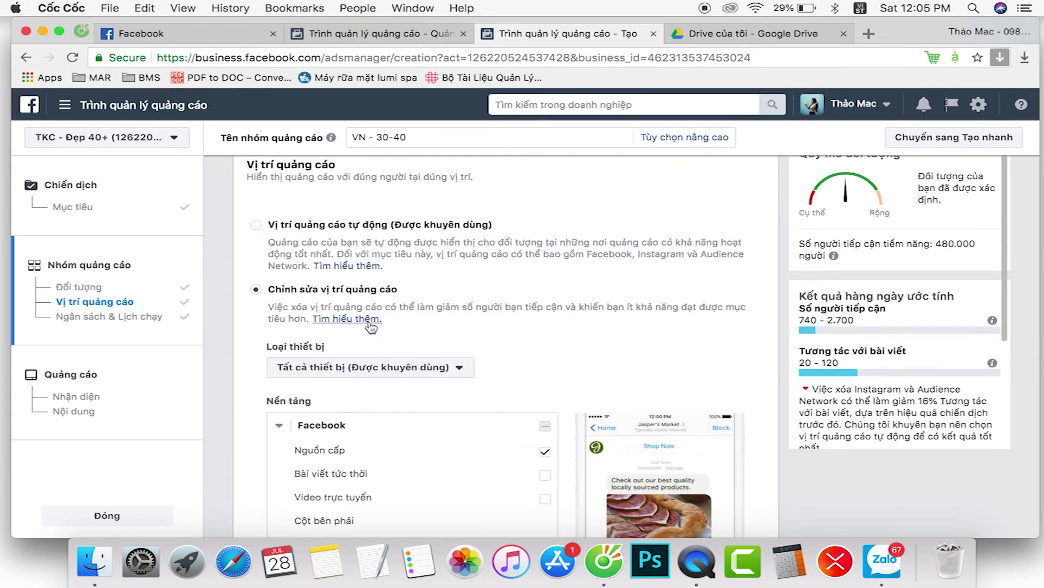
{"action": "scroll", "coordinate": [369, 325], "scroll_direction": "down", "scroll_amount": 10}
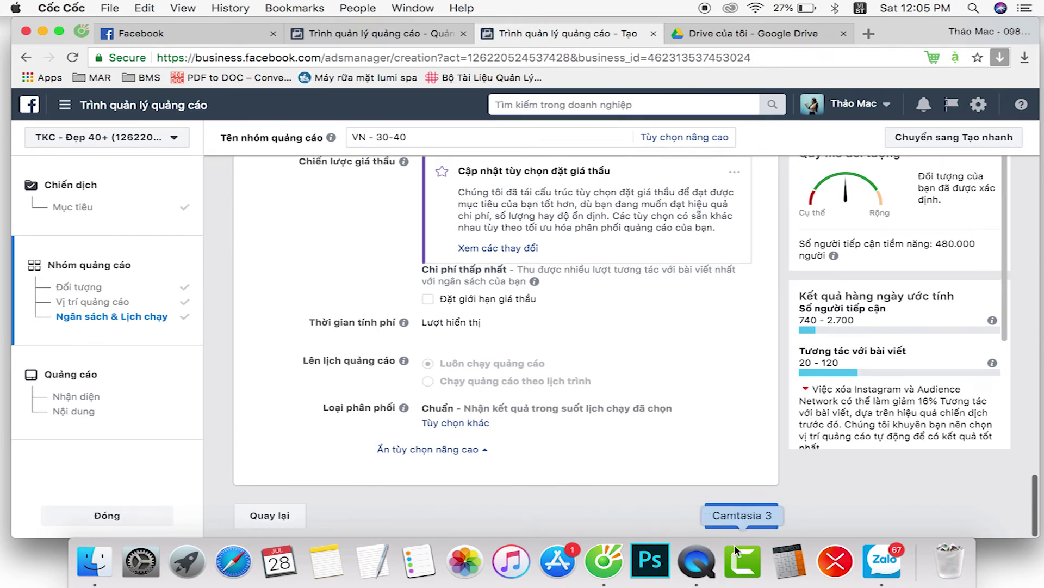
{"action": "left_click", "coordinate": [738, 522]}
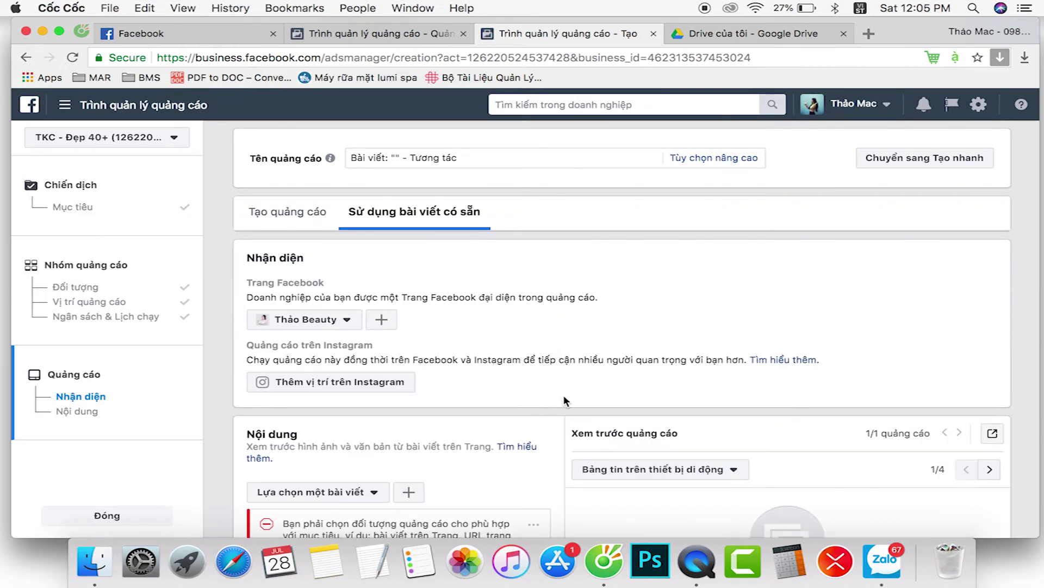
{"action": "scroll", "coordinate": [564, 397], "scroll_direction": "down", "scroll_amount": 5}
{"action": "scroll", "coordinate": [478, 342], "scroll_direction": "down", "scroll_amount": 1}
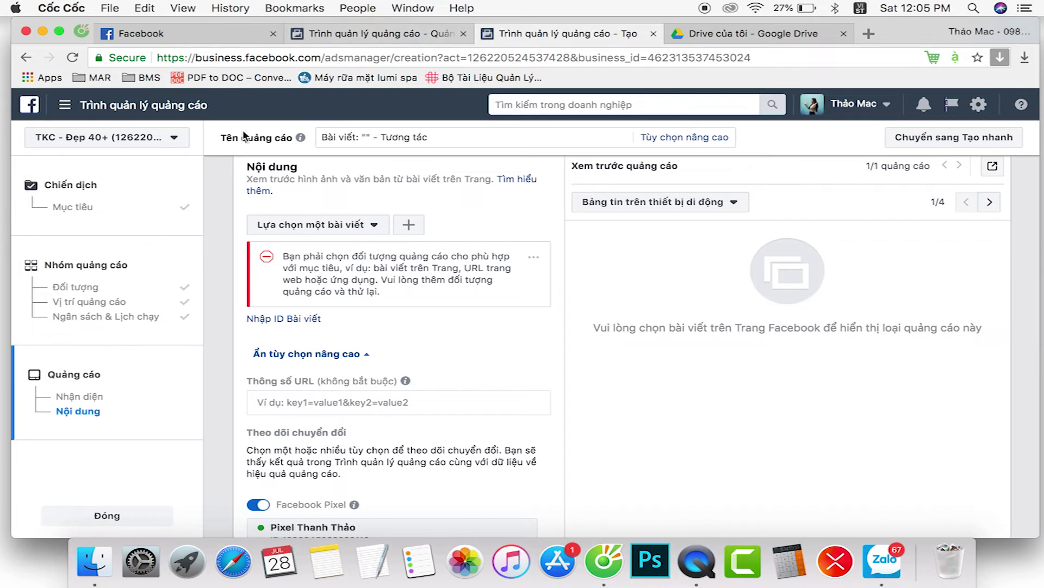
In the already open campaign overview, switch to the TKC - Đẹp 40+ ad account
{"action": "left_click", "coordinate": [327, 34]}
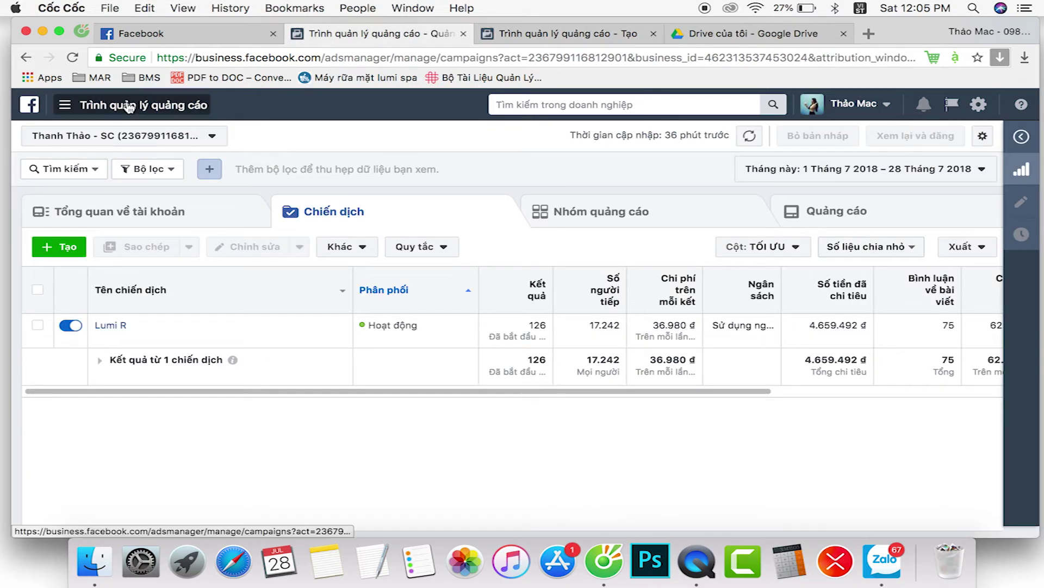
{"action": "left_click", "coordinate": [120, 142]}
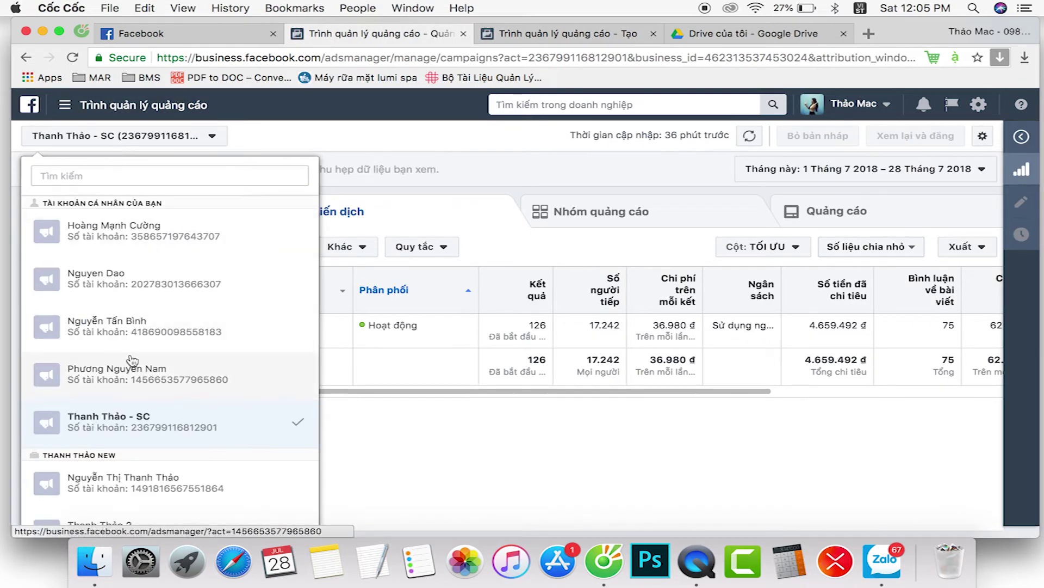
{"action": "scroll", "coordinate": [131, 362], "scroll_direction": "down", "scroll_amount": 3}
{"action": "scroll", "coordinate": [131, 362], "scroll_direction": "down", "scroll_amount": 10}
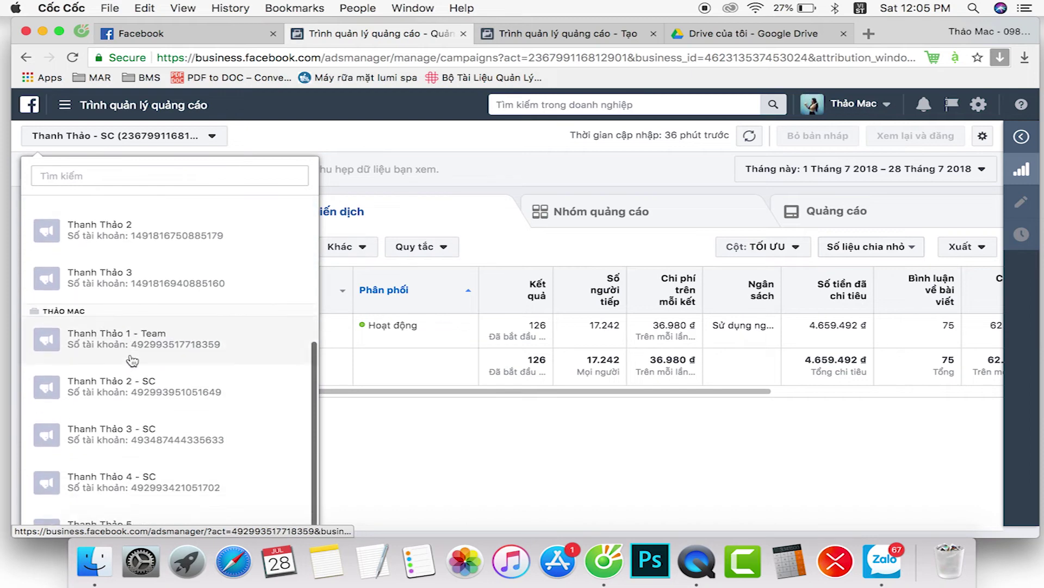
{"action": "scroll", "coordinate": [132, 360], "scroll_direction": "down", "scroll_amount": 2}
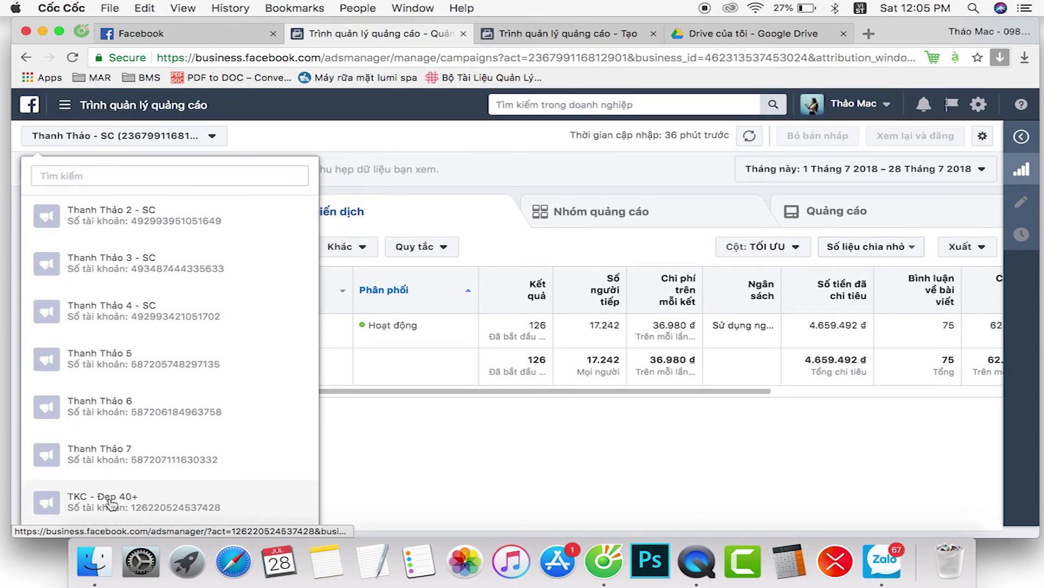
{"action": "left_click", "coordinate": [112, 500]}
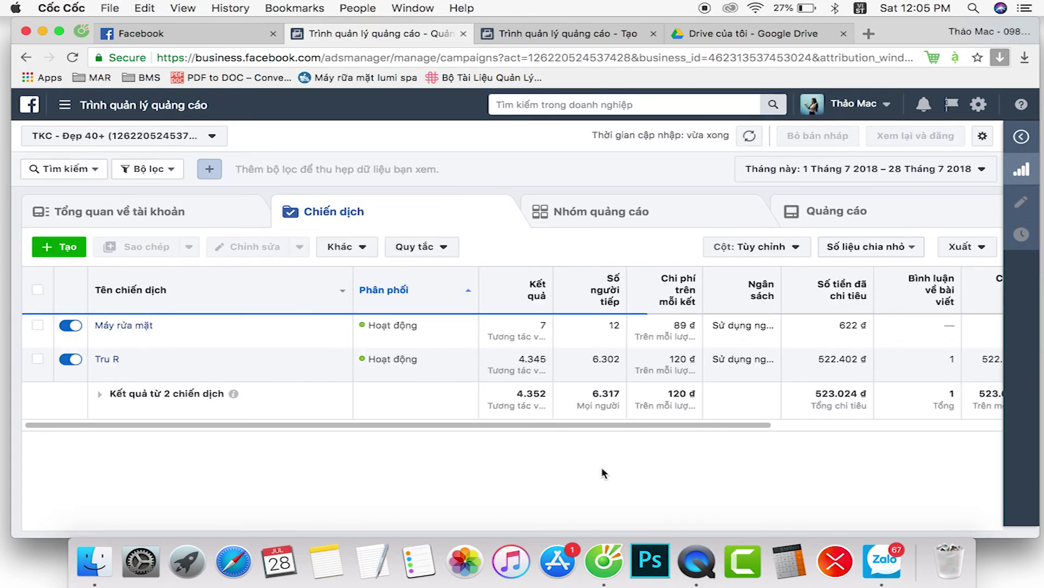
Open an existing ad of the Máy rửa mặt campaign, in ad set TP Lớn [30-38 - F], for editing
{"action": "mouse_move", "coordinate": [180, 337]}
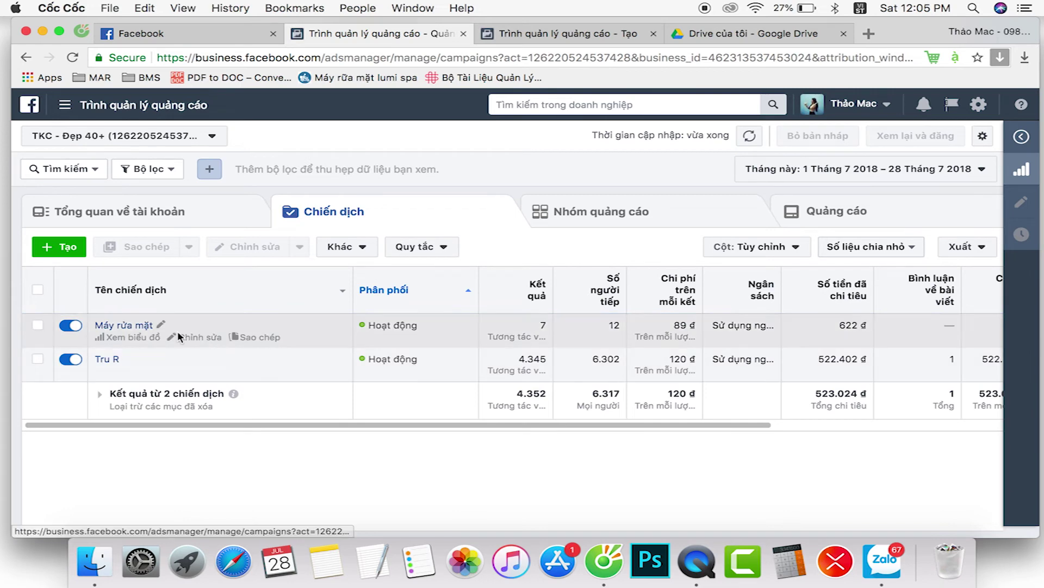
{"action": "left_click", "coordinate": [126, 325]}
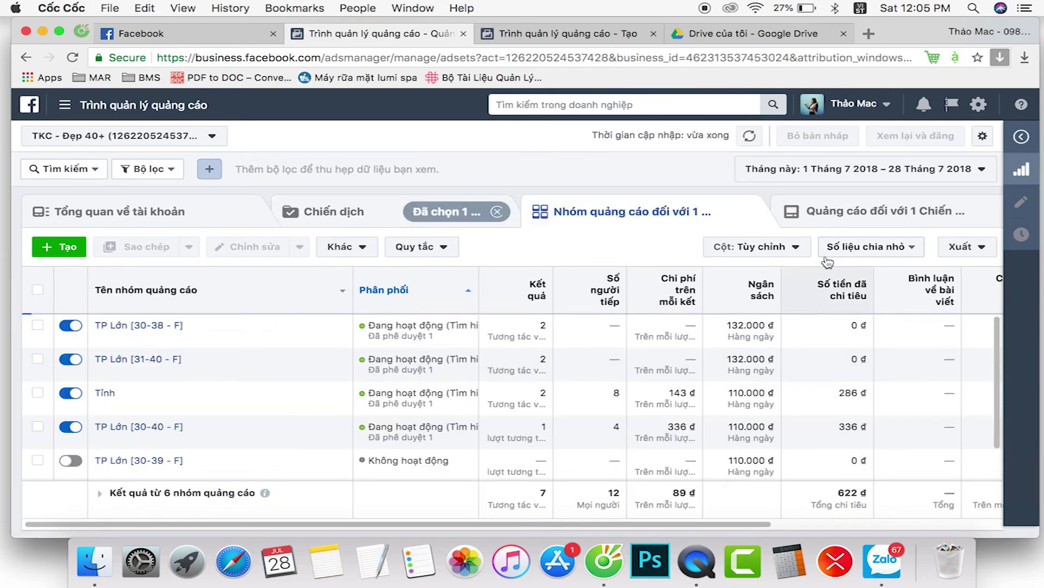
{"action": "left_click", "coordinate": [841, 223]}
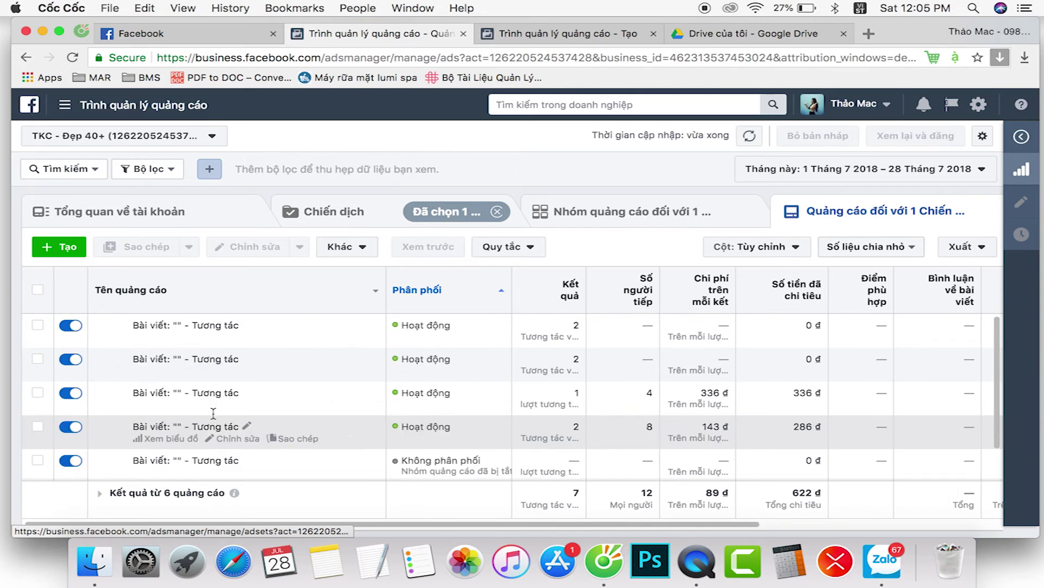
{"action": "left_click", "coordinate": [232, 371]}
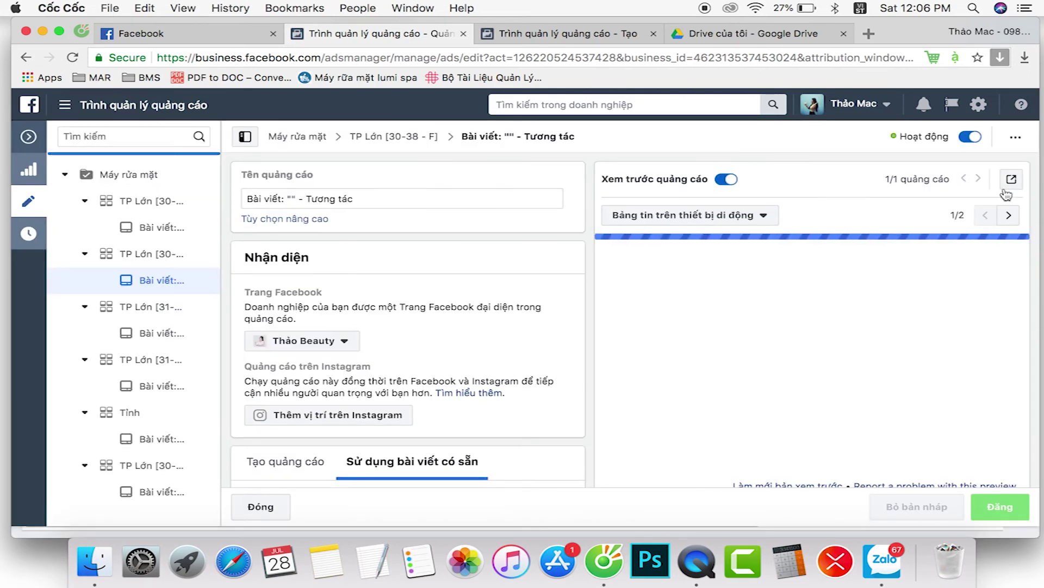
Open the existing ad's post with comments on Facebook and copy the post ID from its web address
{"action": "left_click", "coordinate": [1009, 185]}
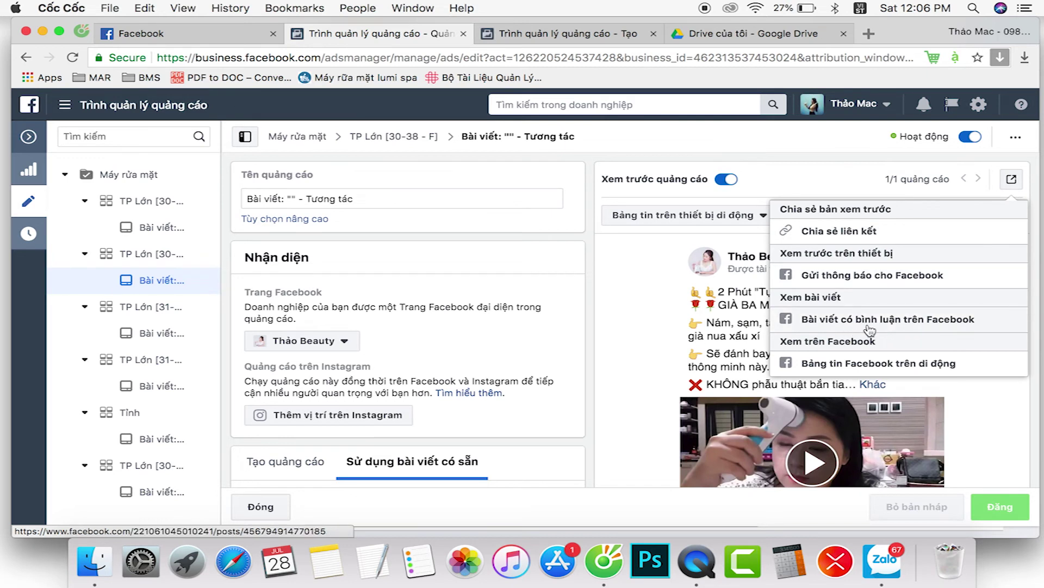
{"action": "left_click", "coordinate": [841, 324]}
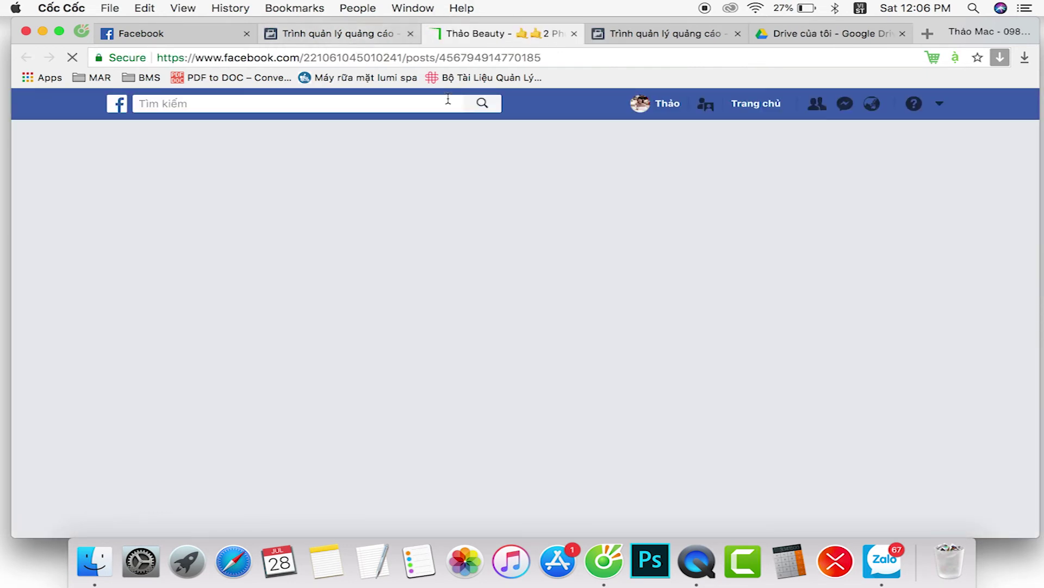
{"action": "double_click", "coordinate": [474, 57]}
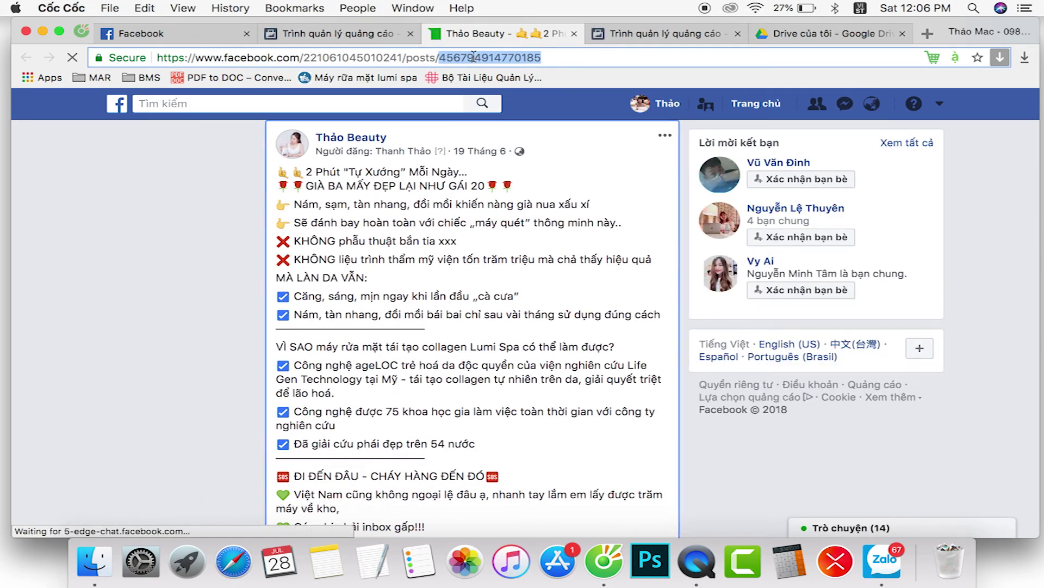
{"action": "left_click", "coordinate": [576, 34]}
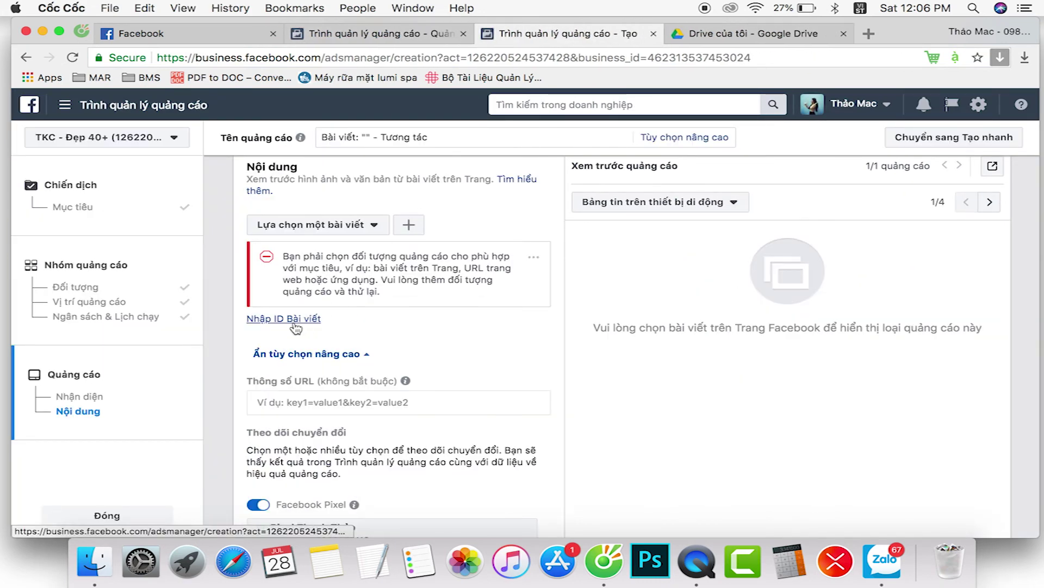
{"action": "left_click", "coordinate": [290, 324]}
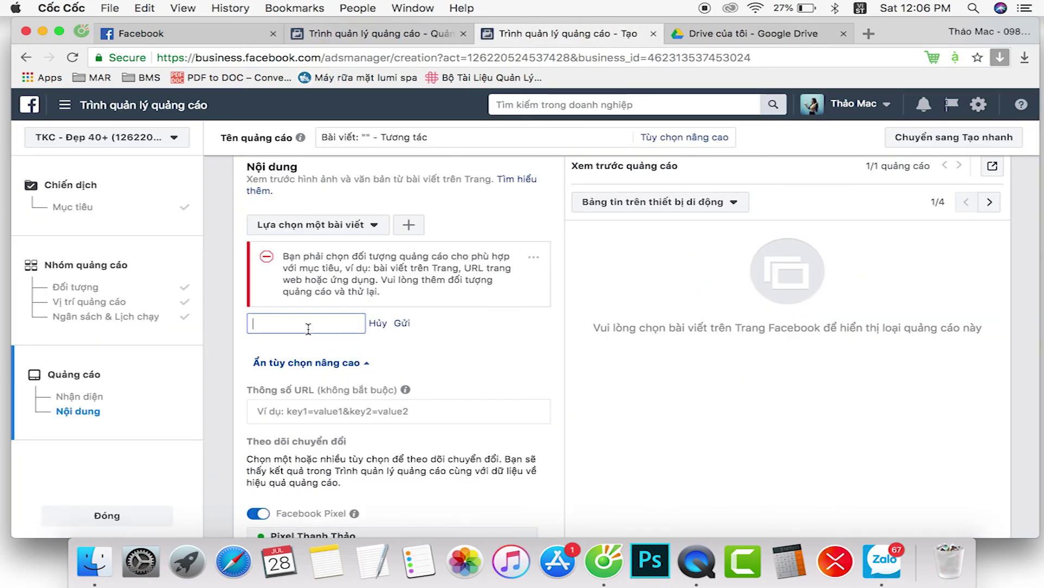
{"action": "left_click", "coordinate": [404, 324]}
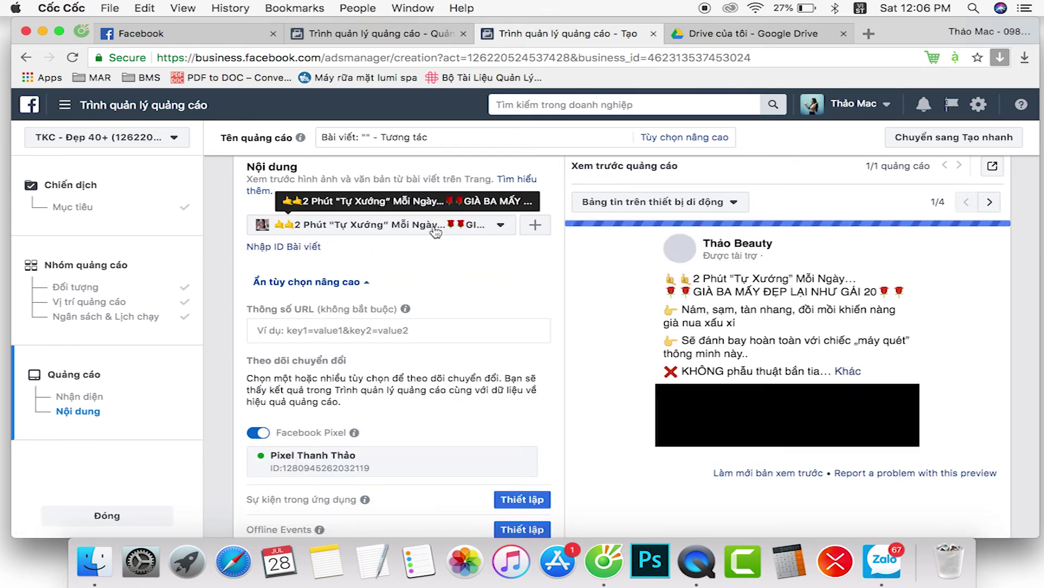
Browse the page's existing posts that can be chosen as the ad's content, keeping the assigned post
{"action": "left_click", "coordinate": [436, 232]}
{"action": "scroll", "coordinate": [386, 261], "scroll_direction": "down", "scroll_amount": 5}
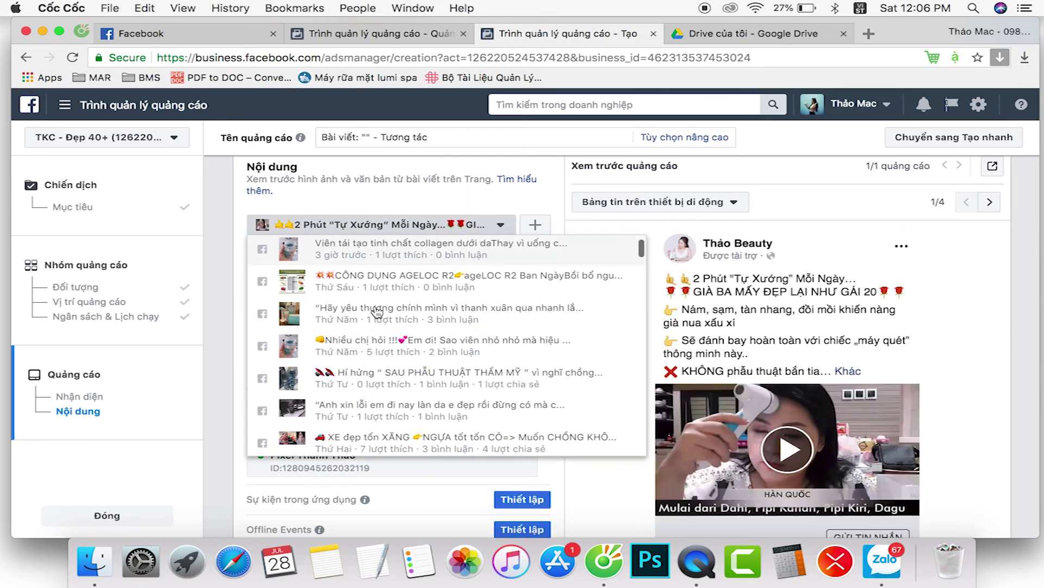
{"action": "scroll", "coordinate": [384, 338], "scroll_direction": "up", "scroll_amount": 1}
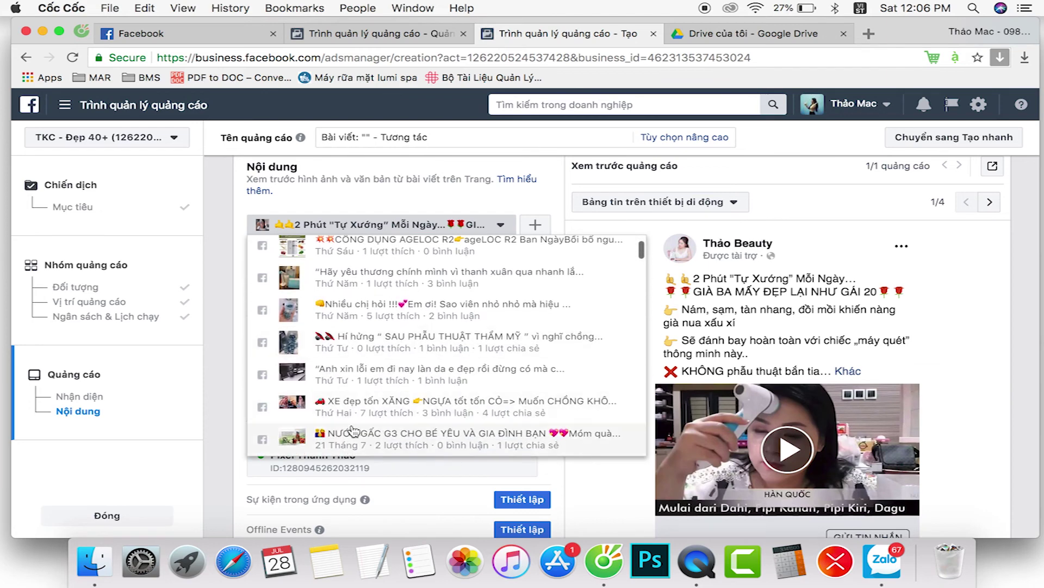
{"action": "scroll", "coordinate": [391, 400], "scroll_direction": "up", "scroll_amount": 4}
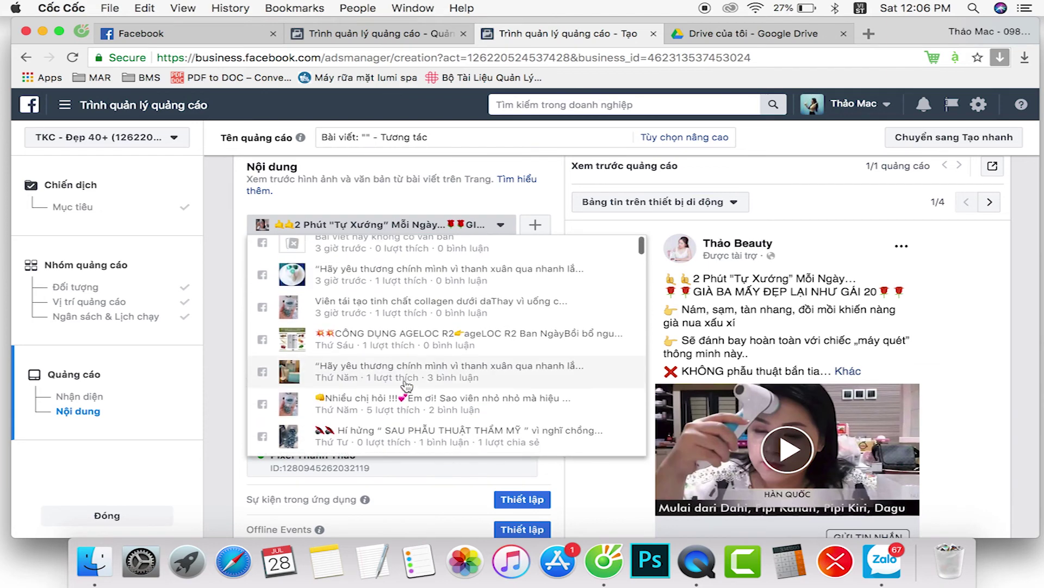
{"action": "scroll", "coordinate": [407, 385], "scroll_direction": "down", "scroll_amount": 4}
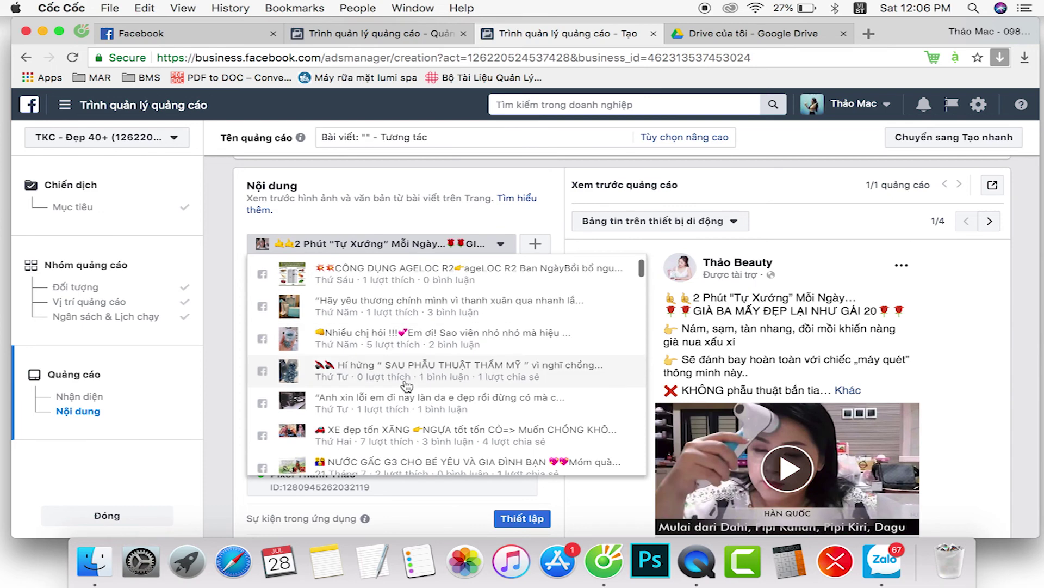
{"action": "left_click", "coordinate": [223, 298]}
Confirm and publish the new ad with its campaign, and clear the selection of Looalike Lumi in the campaign list
{"action": "scroll", "coordinate": [495, 388], "scroll_direction": "down", "scroll_amount": 10}
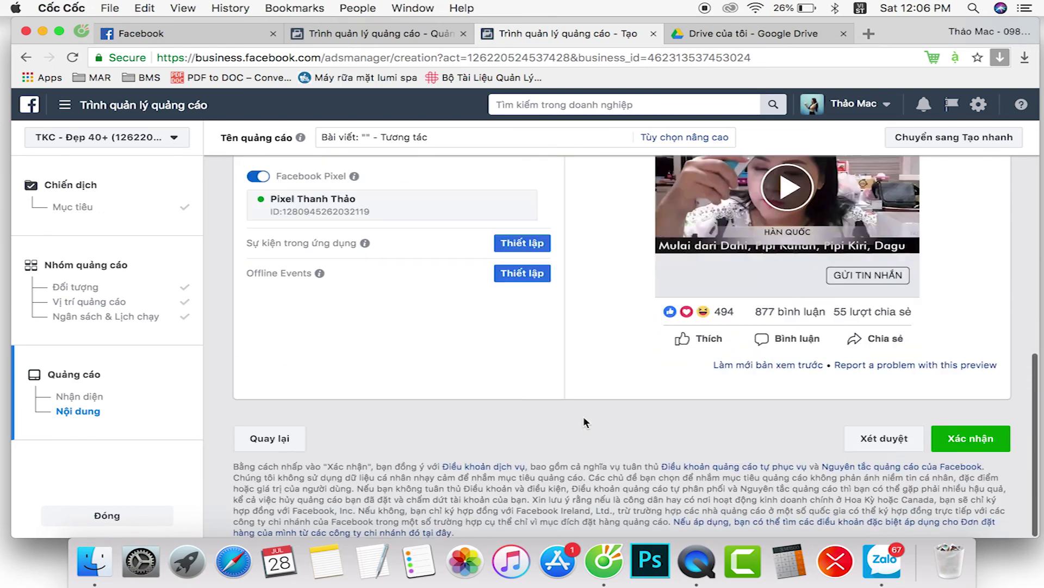
{"action": "left_click", "coordinate": [978, 440]}
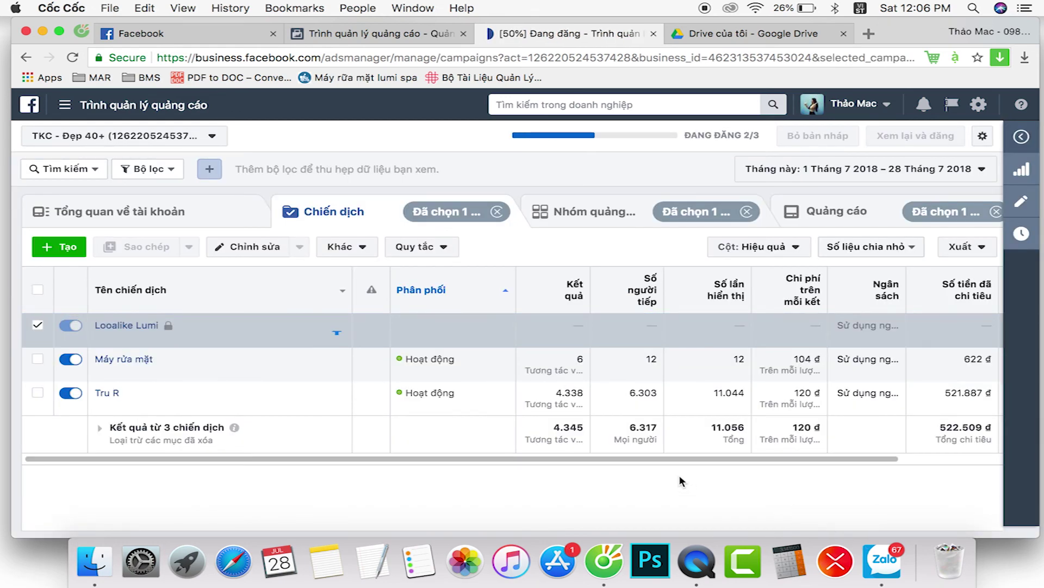
{"action": "left_click", "coordinate": [37, 326]}
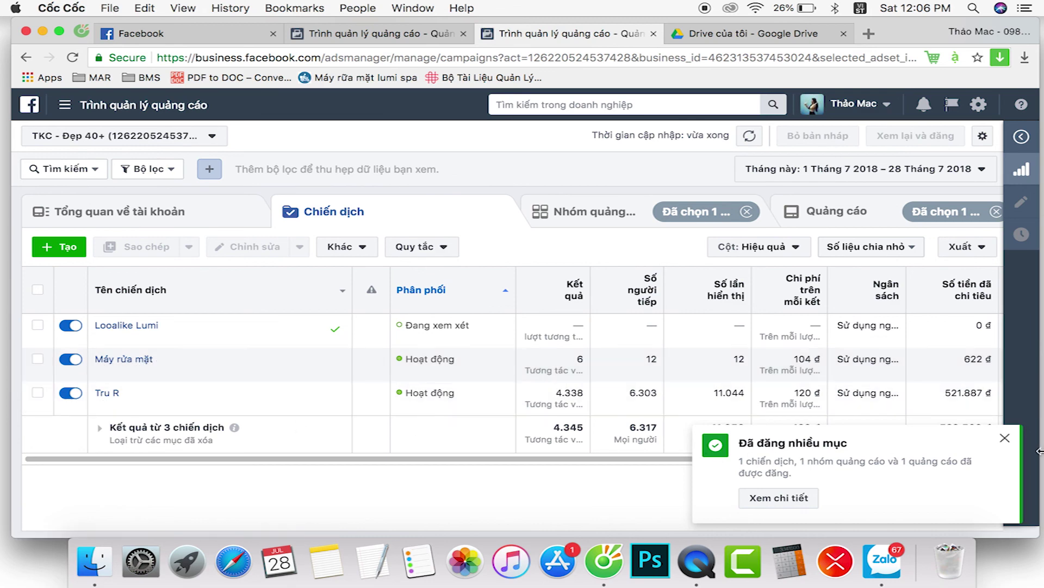
{"action": "left_click", "coordinate": [1006, 440]}
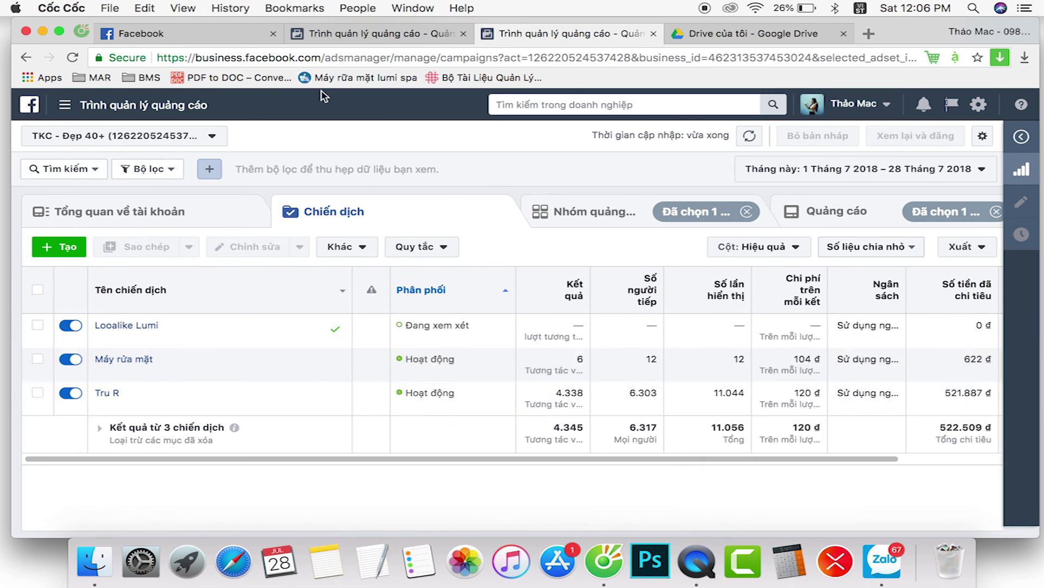